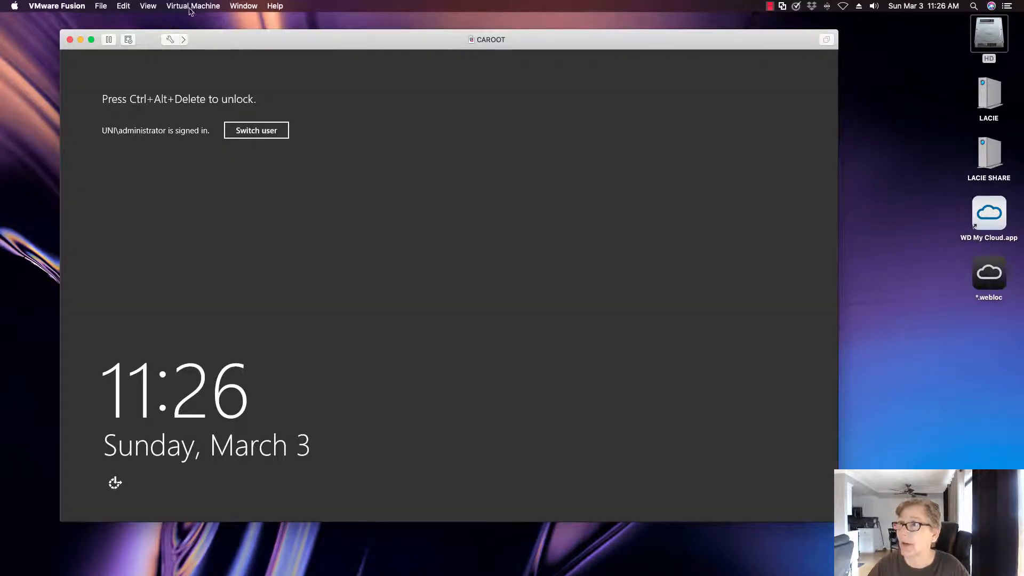
- Unlock the CAROOT virtual machine by entering the administrator account password
left_click(193, 6)
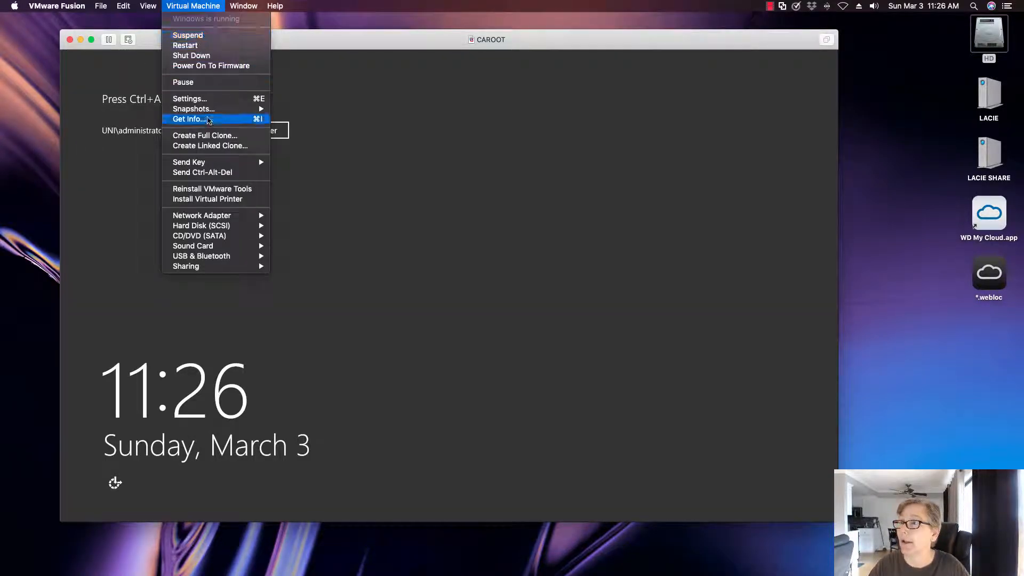
left_click(193, 172)
type("•••••••")
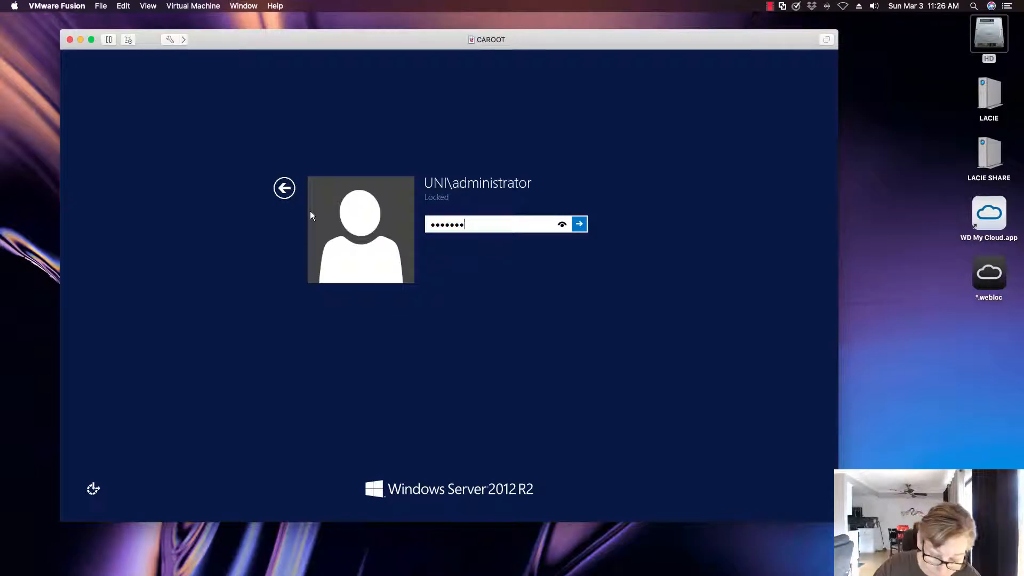
key("Return")
key("Return")
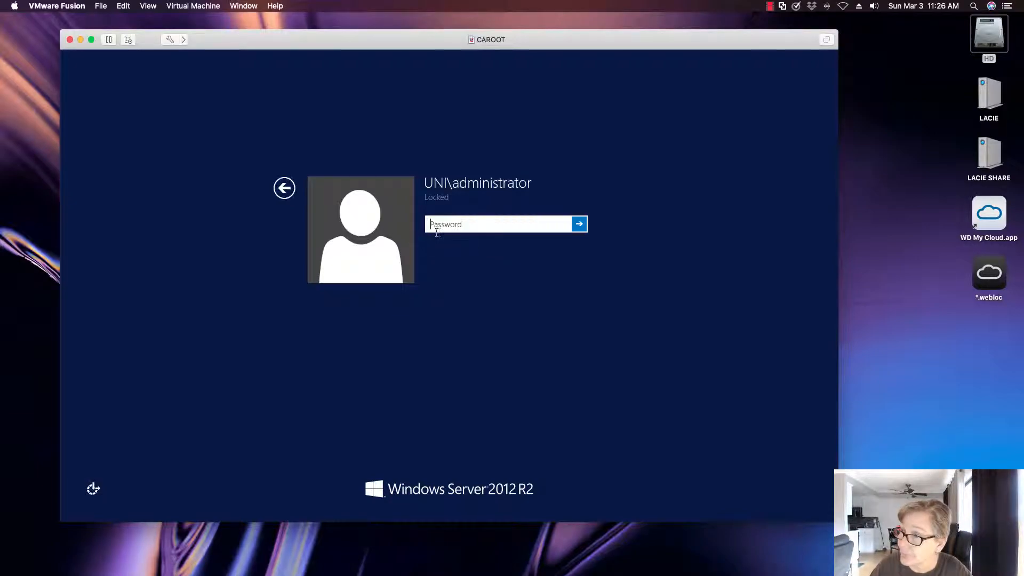
type("••••••••")
key("Return")
- Try to add the certification authority feature in PowerShell by running "adddd-windowsfeature adcs-cert-authority"
left_click(243, 297)
type("adddd-win")
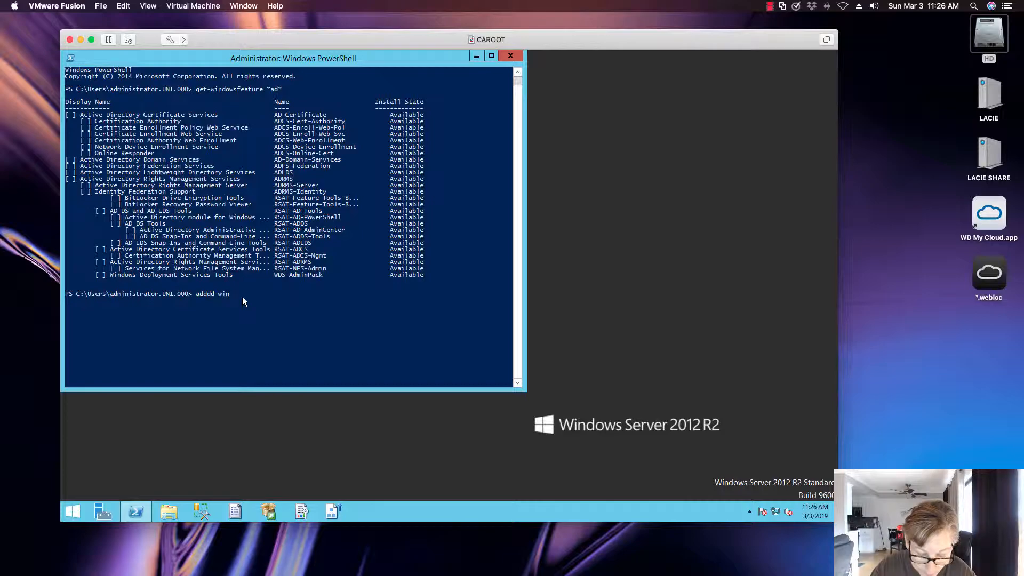
type("dowsfeature adcd")
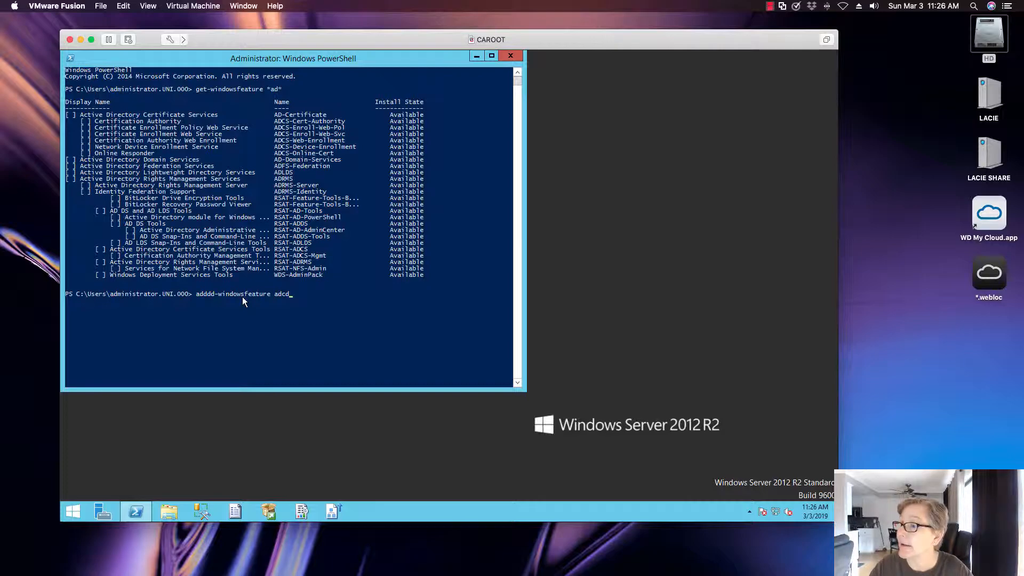
key("BackSpace")
key("BackSpace")
key("BackSpace")
key("BackSpace")
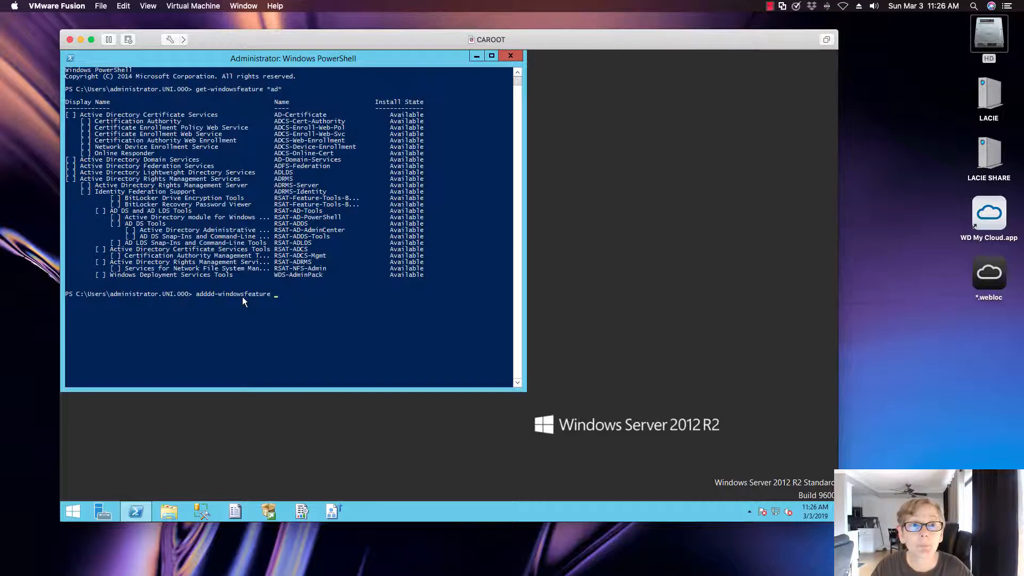
type("cs")
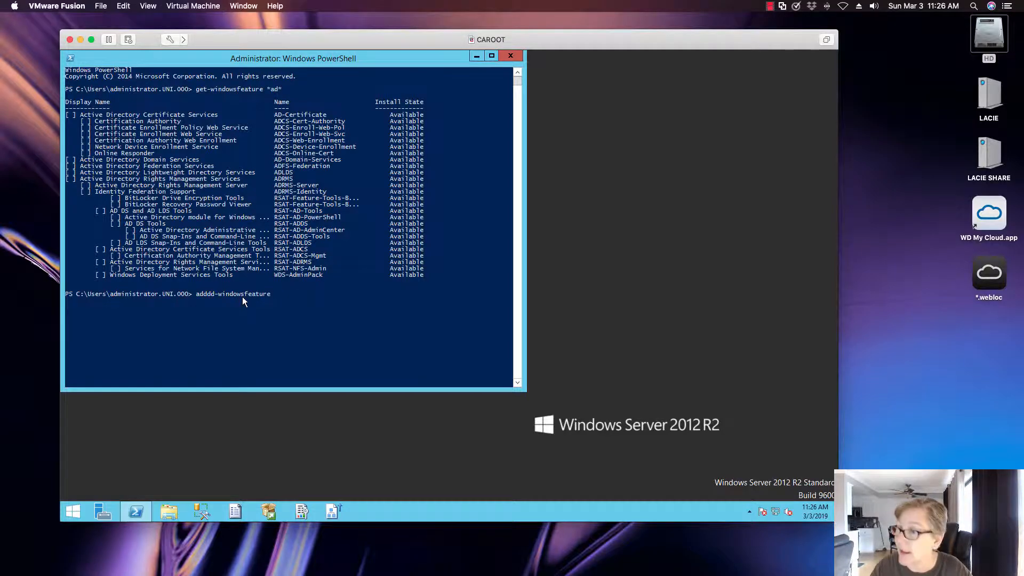
key("BackSpace")
key("BackSpace")
type("adcd")
key("BackSpace")
key("BackSpace")
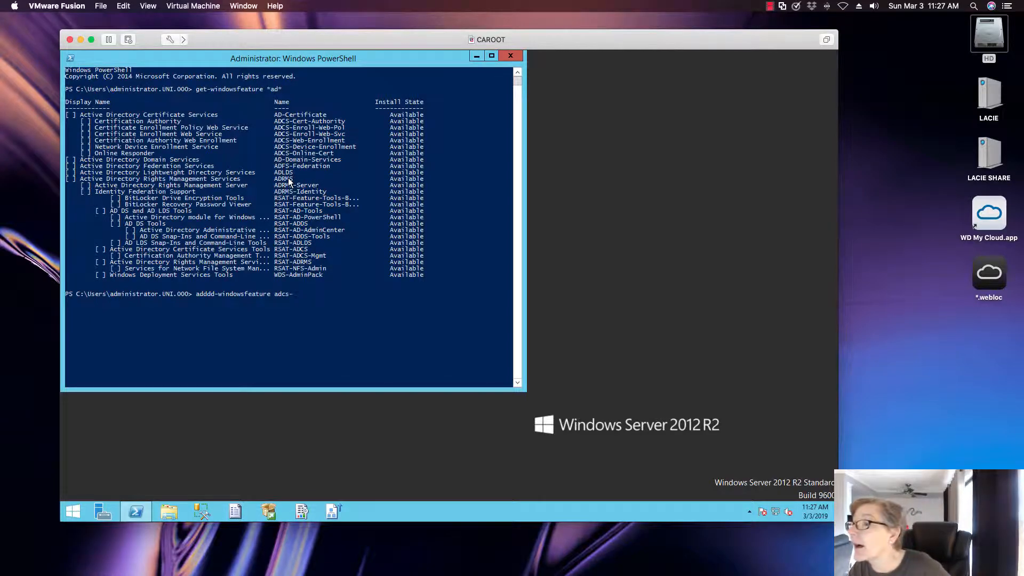
type("t-")
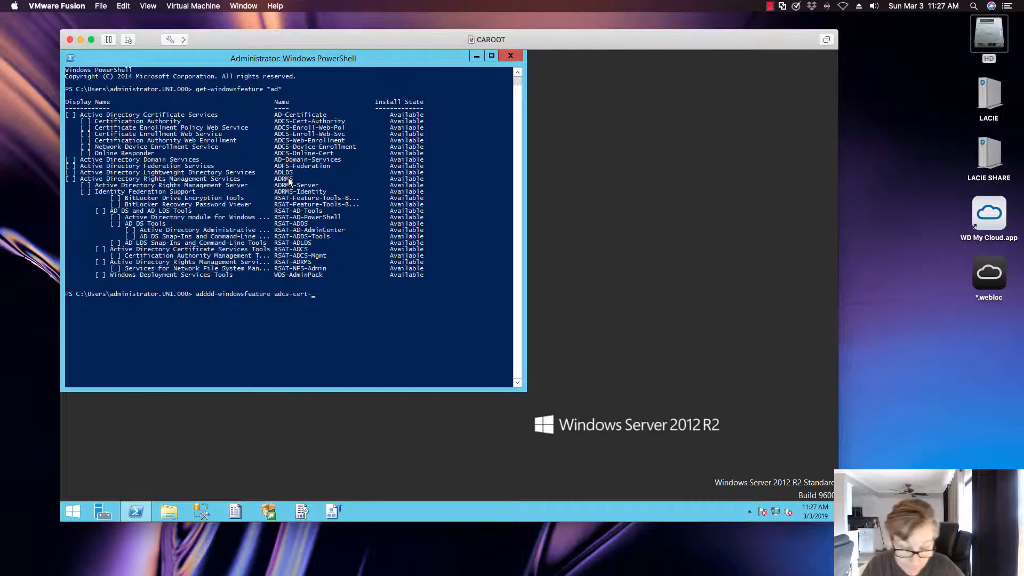
type("authority")
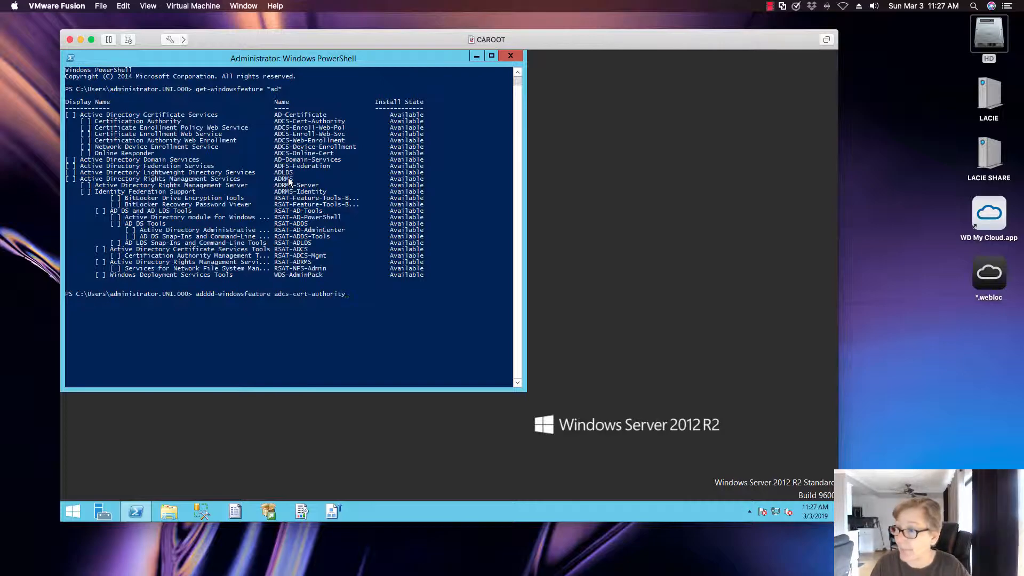
key("Return")
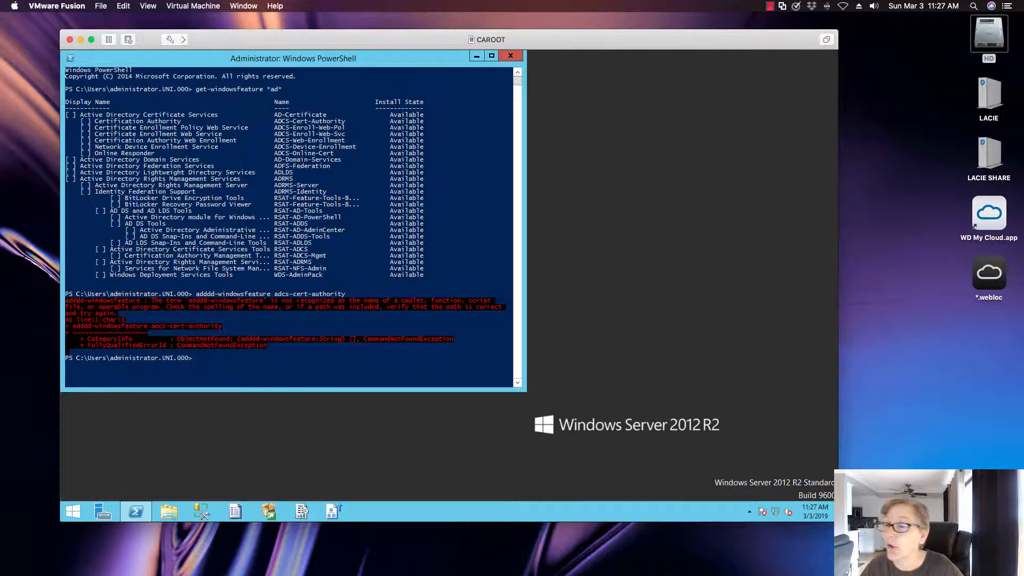
- Try to add the certification authority feature by running "add adcs-cert-authority"
type("add")
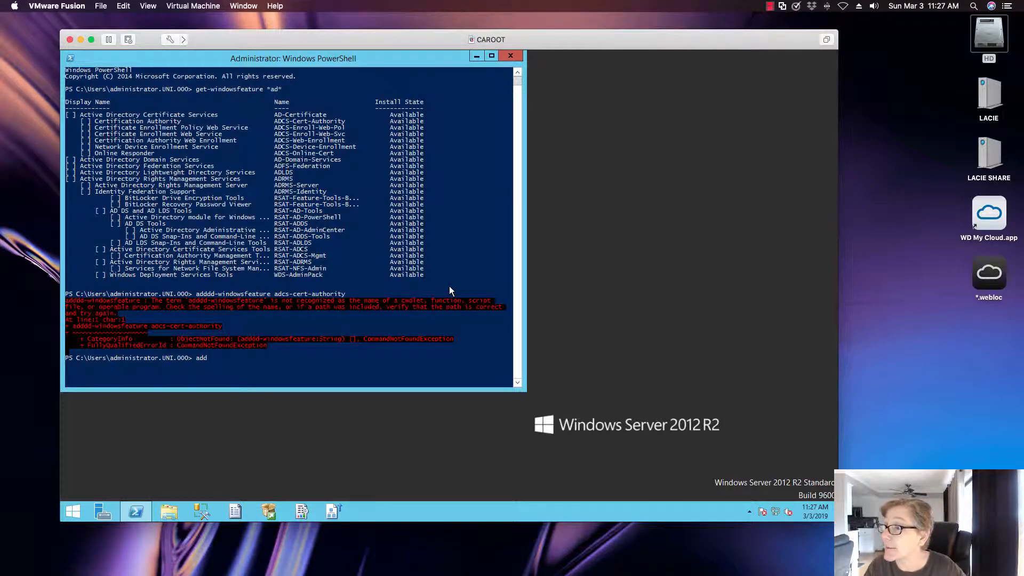
type(" adcs")
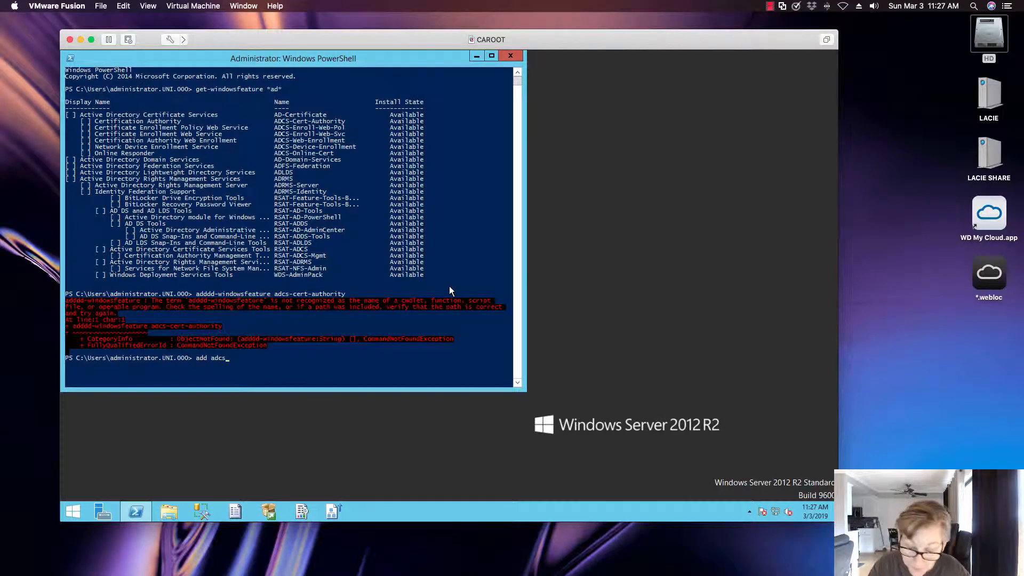
type("-cert-authority")
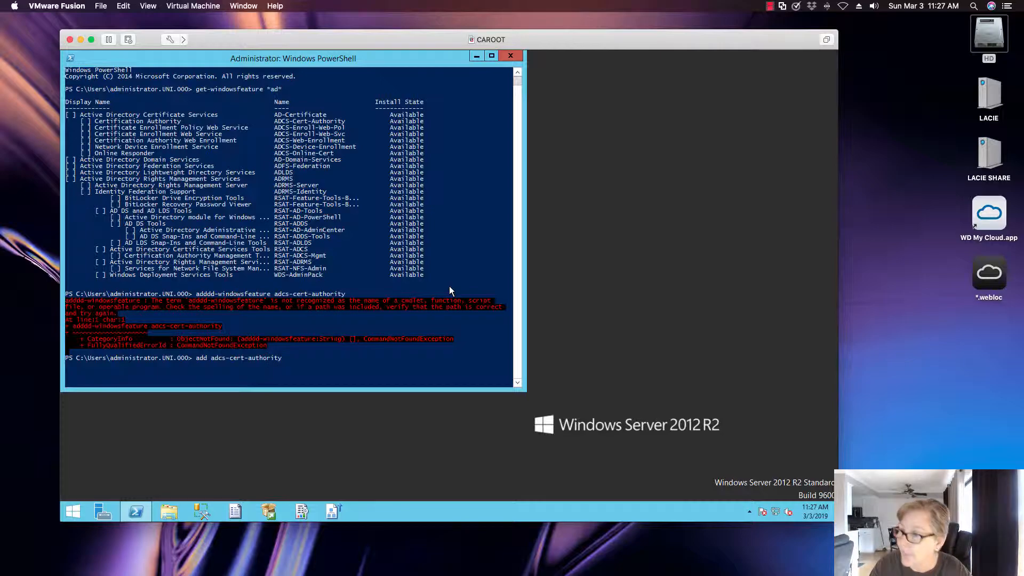
key("Return")
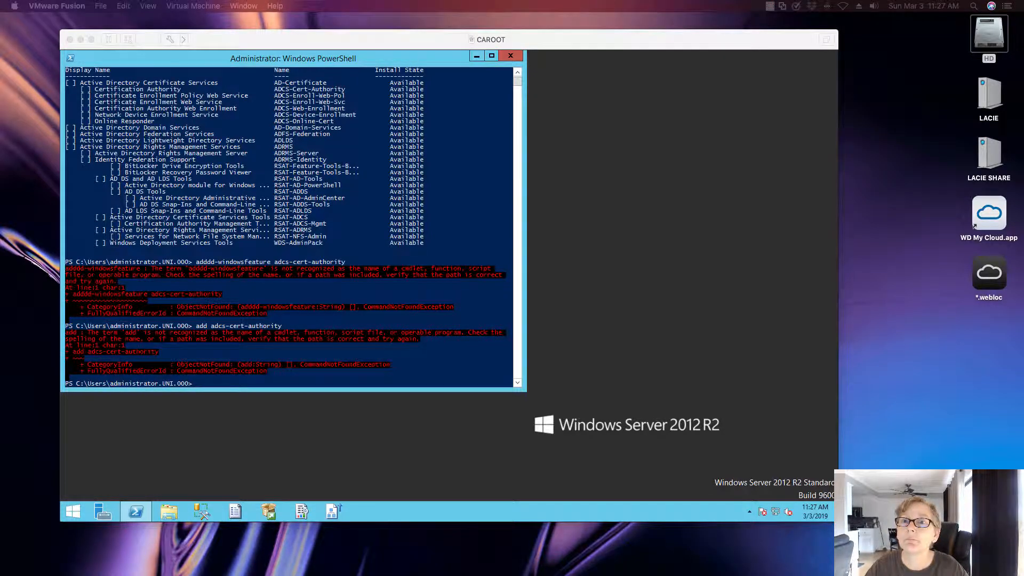
- Install the certification authority feature in PowerShell by running "add-windowsfeature adcs-cert-authority"
left_click(181, 343)
type("add")
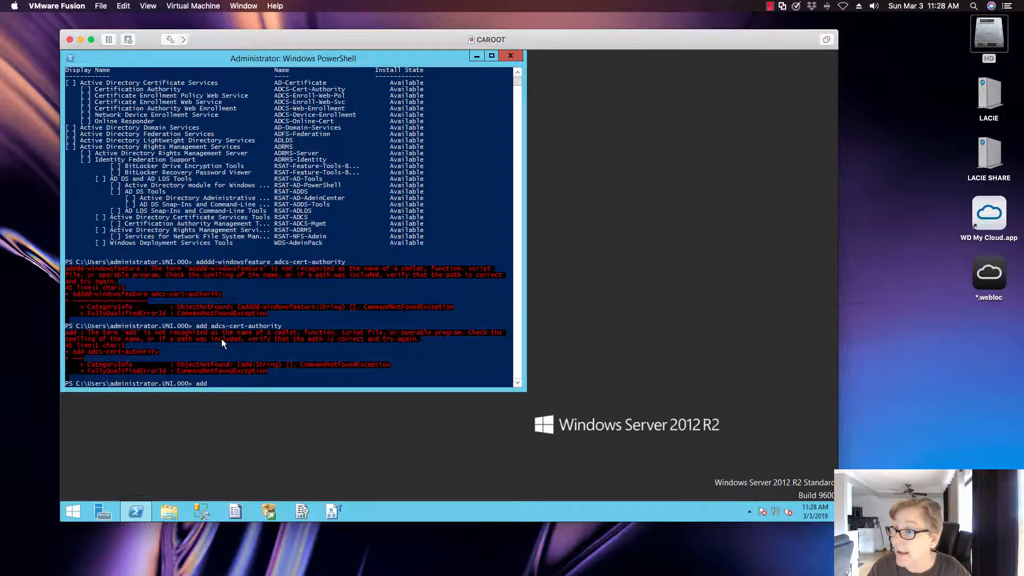
type("-wi")
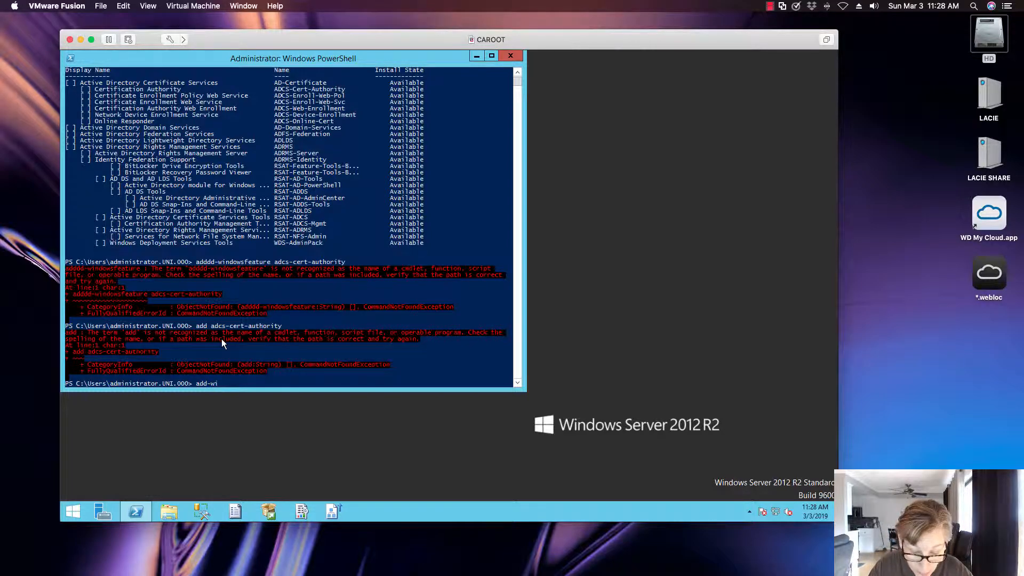
type("ndowsfeature")
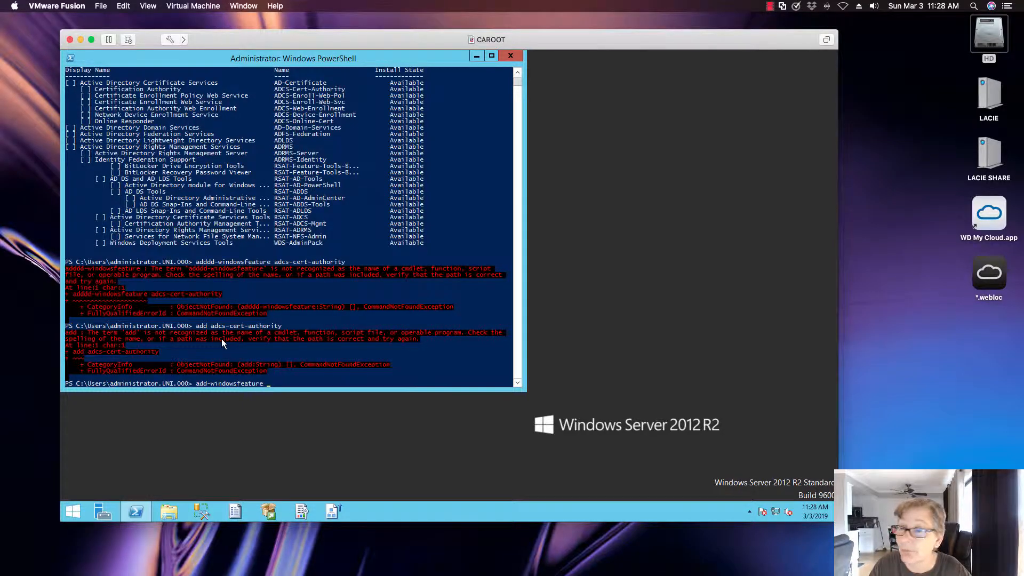
type(" ad")
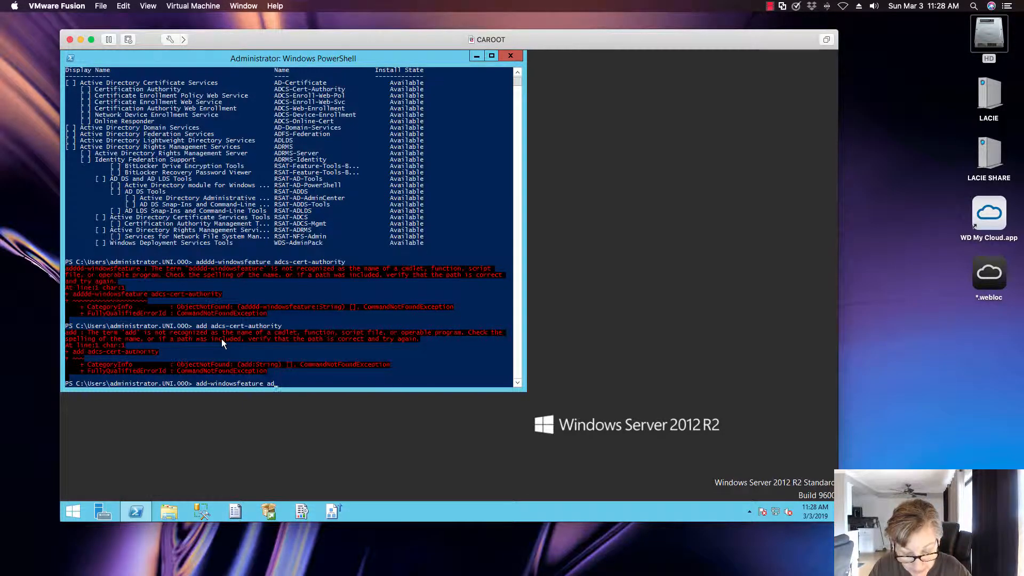
type("cs-cert")
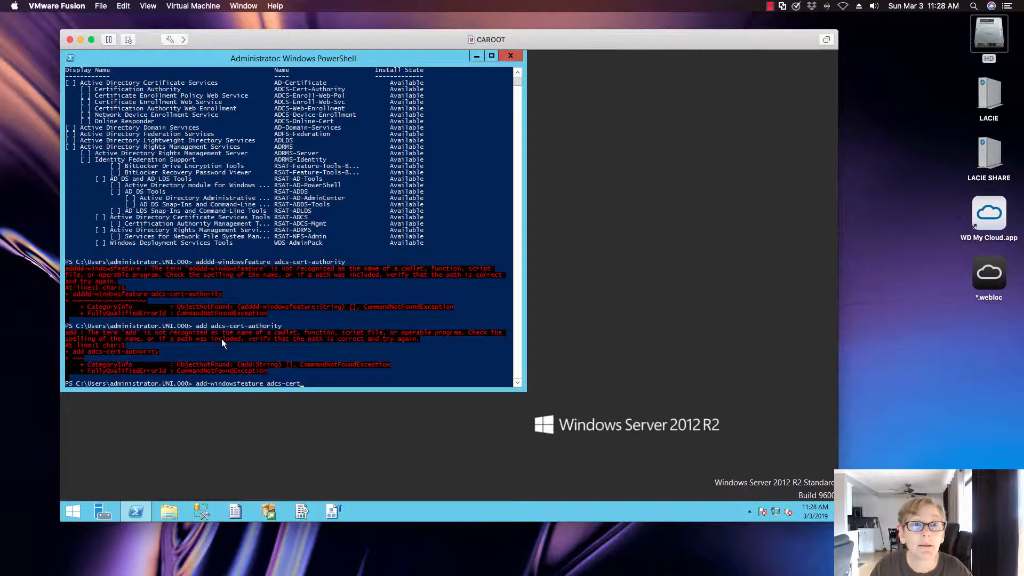
type("-autho")
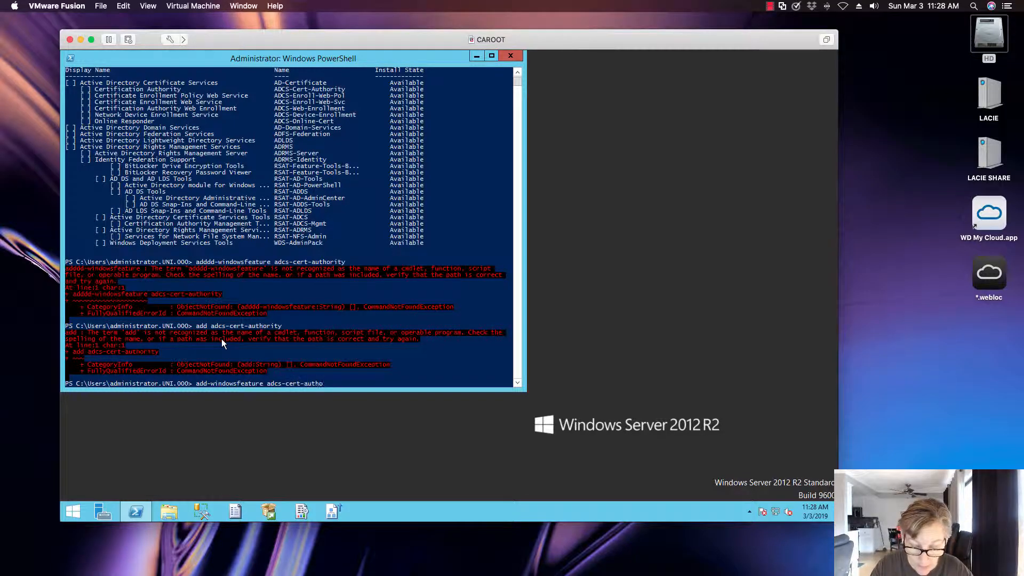
type("rity")
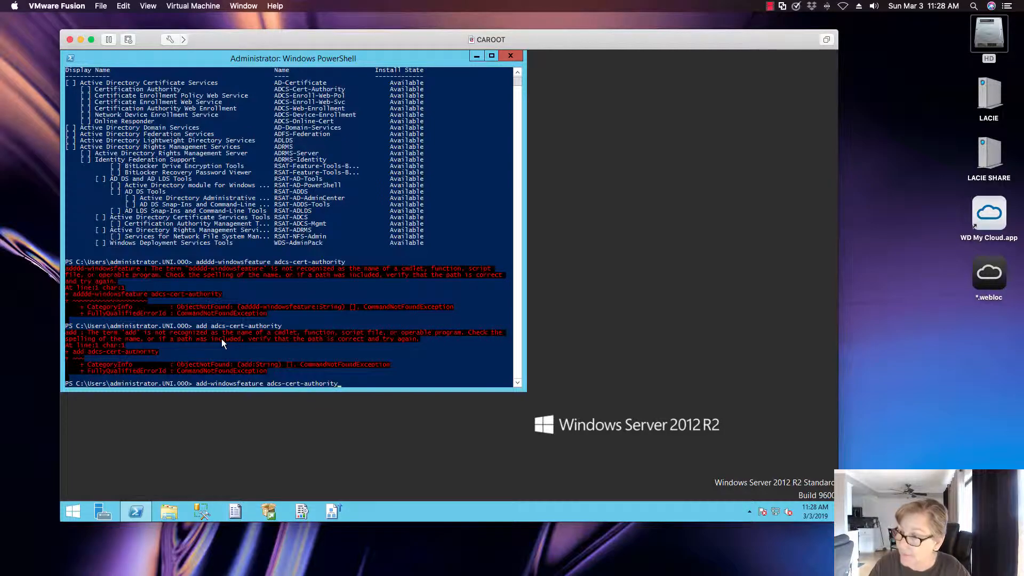
key("Return")
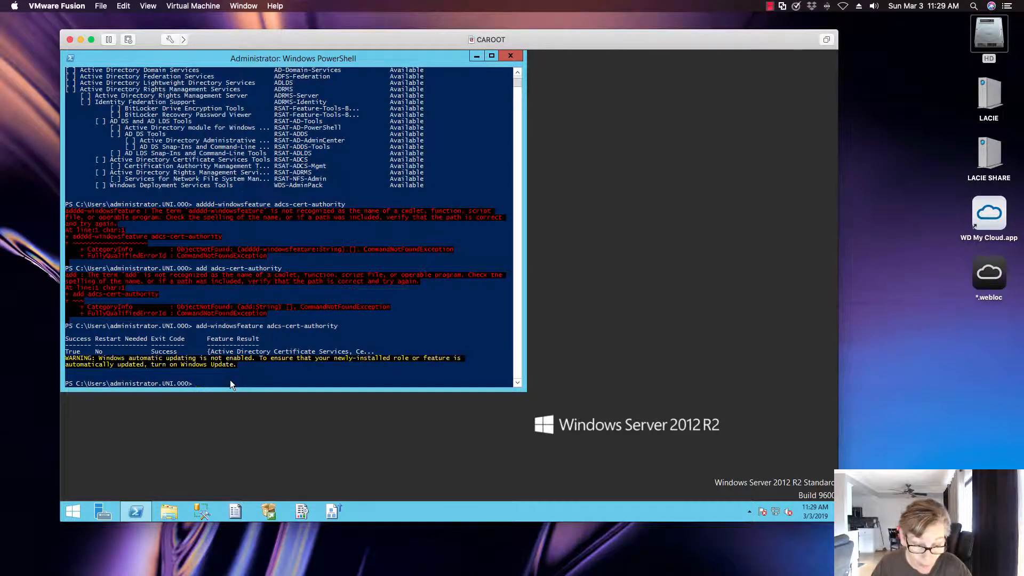
- Close the PowerShell session with the exit command
type("ex")
key("BackSpace")
key("BackSpace")
type("exit")
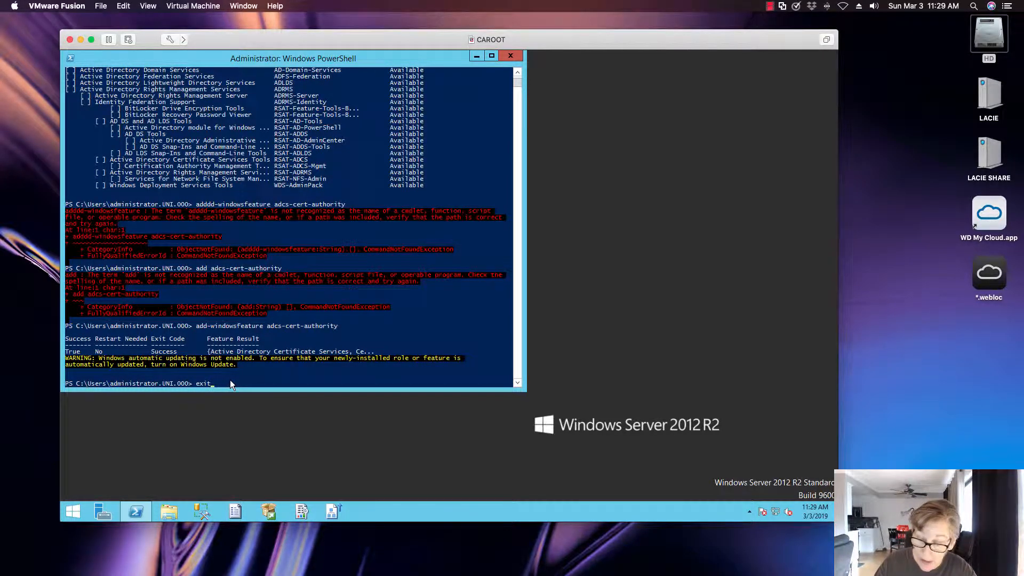
key("Return")
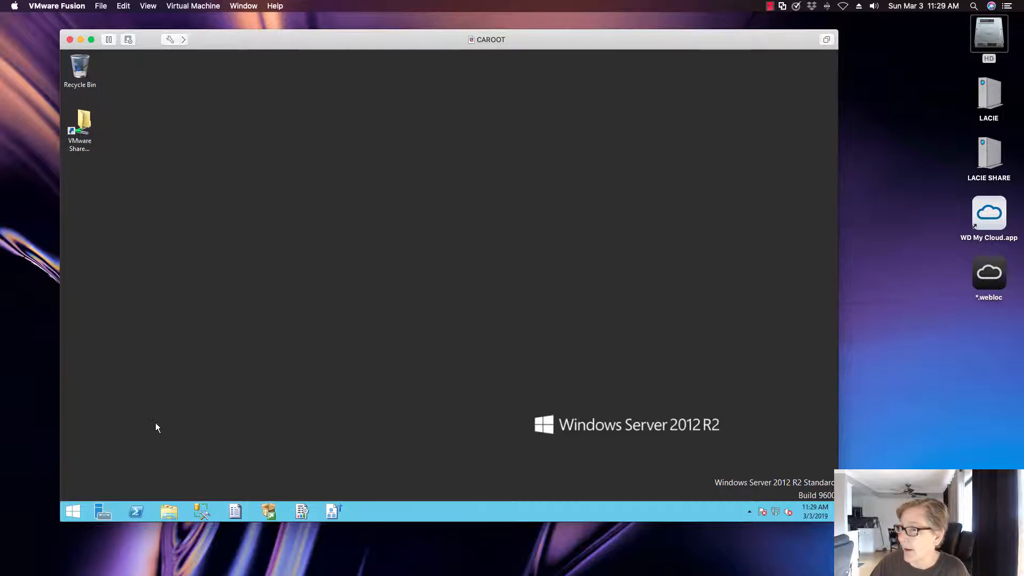
- Open Server Manager and start the post-deployment configuration of Active Directory Certificate Services on the destination server
left_click(73, 511)
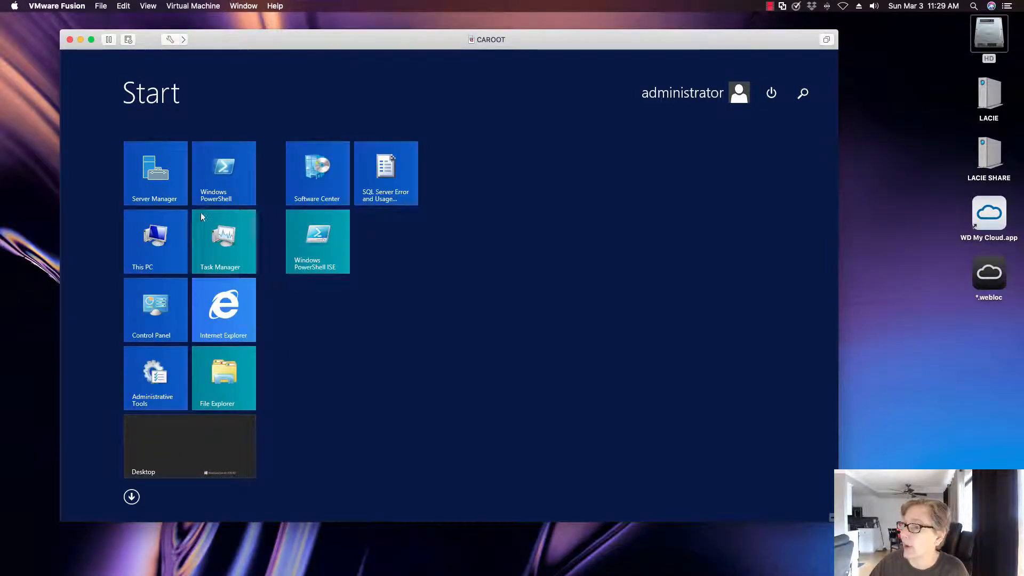
left_click(161, 174)
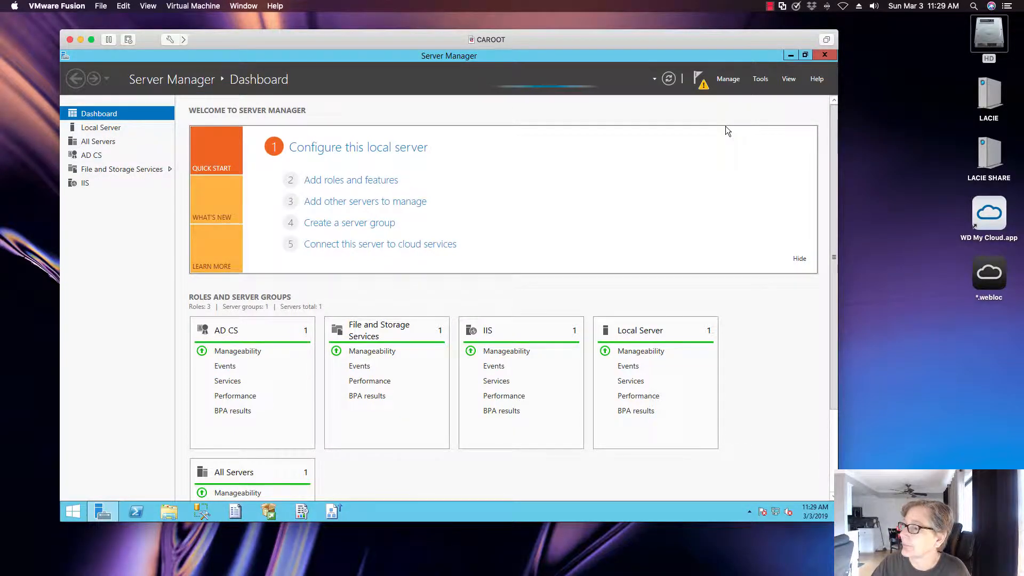
left_click(703, 88)
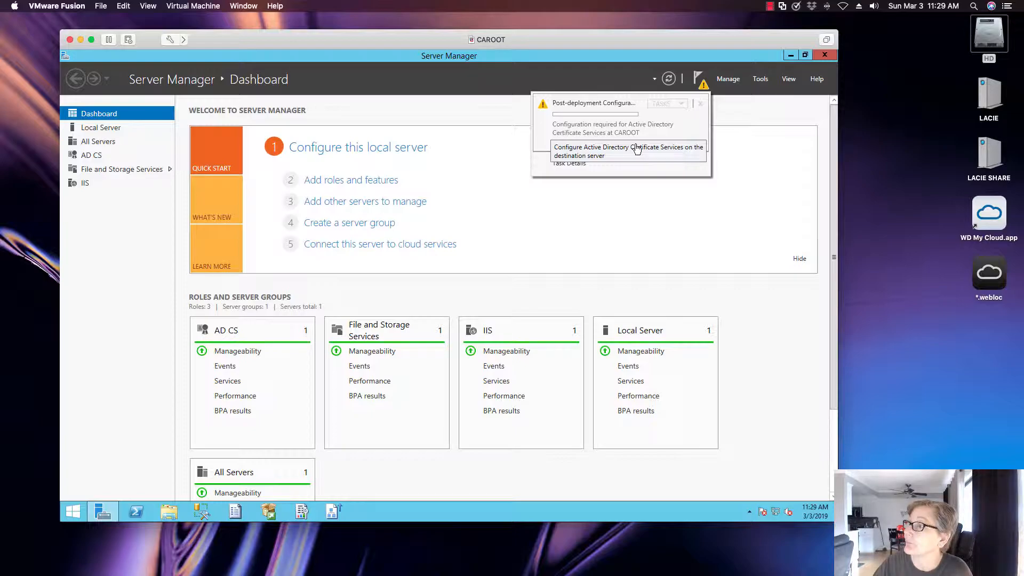
left_click(637, 149)
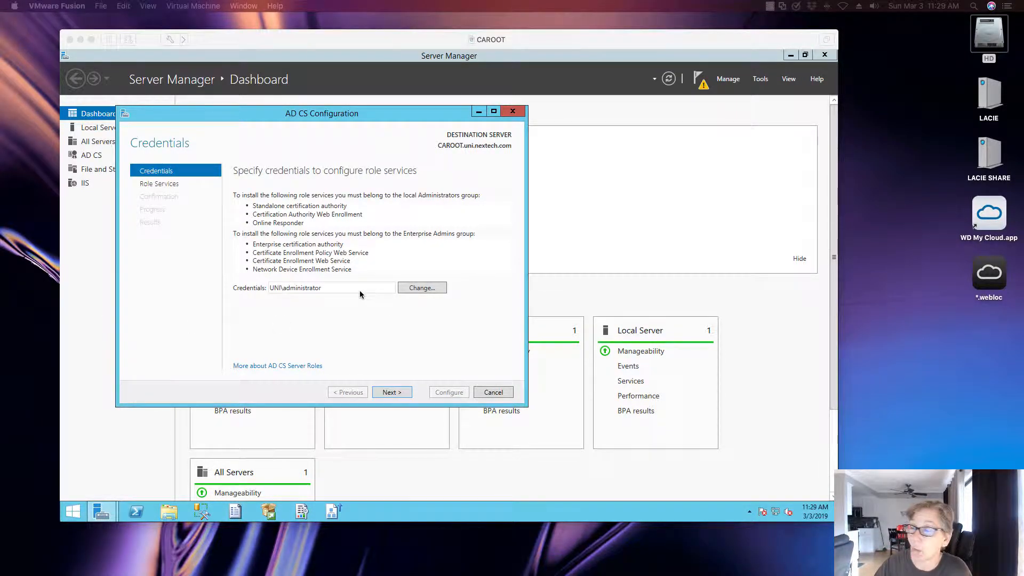
- Accept the existing credentials and select the Certification Authority role service with the Enterprise CA setup type
left_click(336, 316)
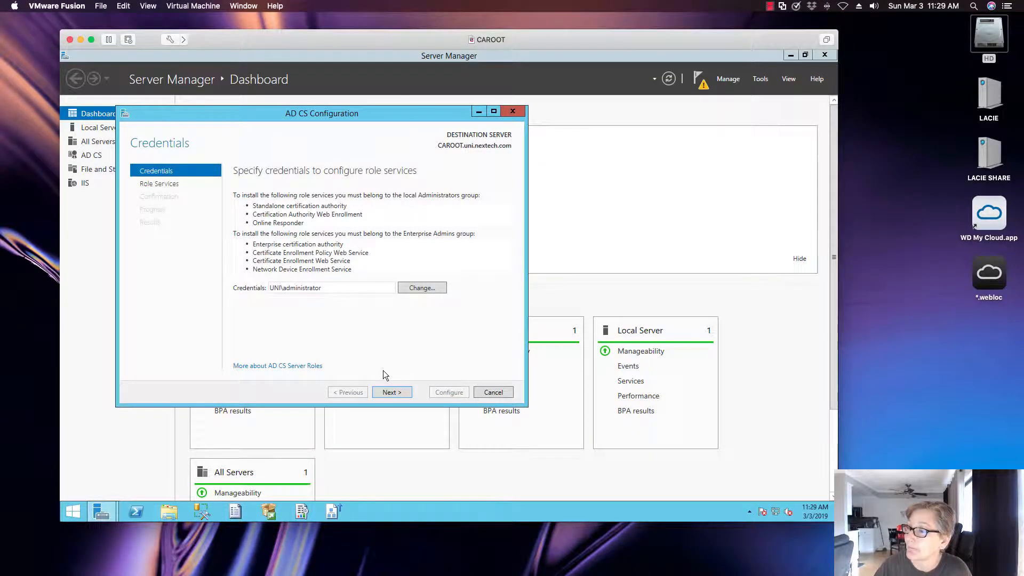
left_click(391, 393)
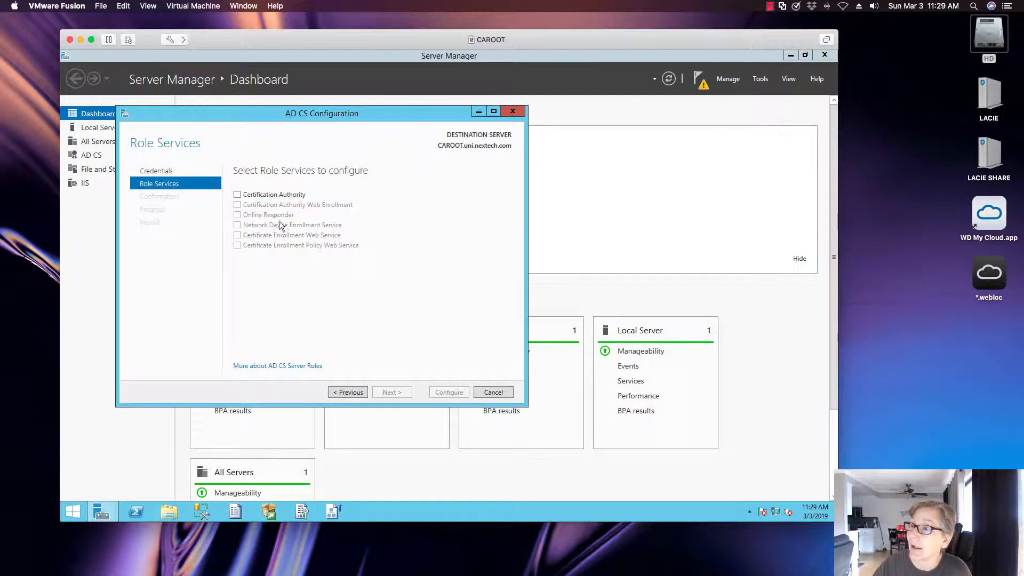
left_click(237, 196)
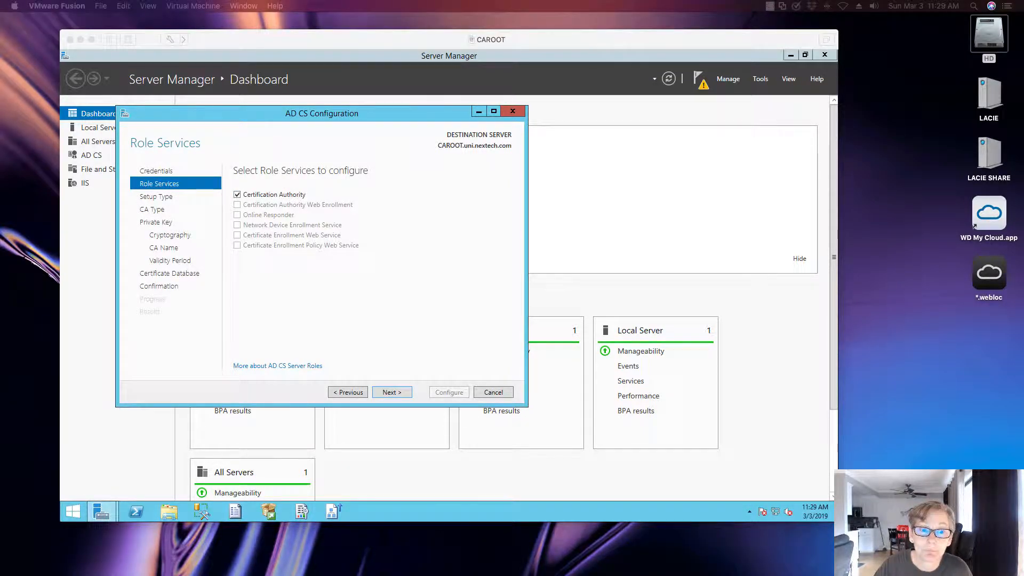
left_click(395, 391)
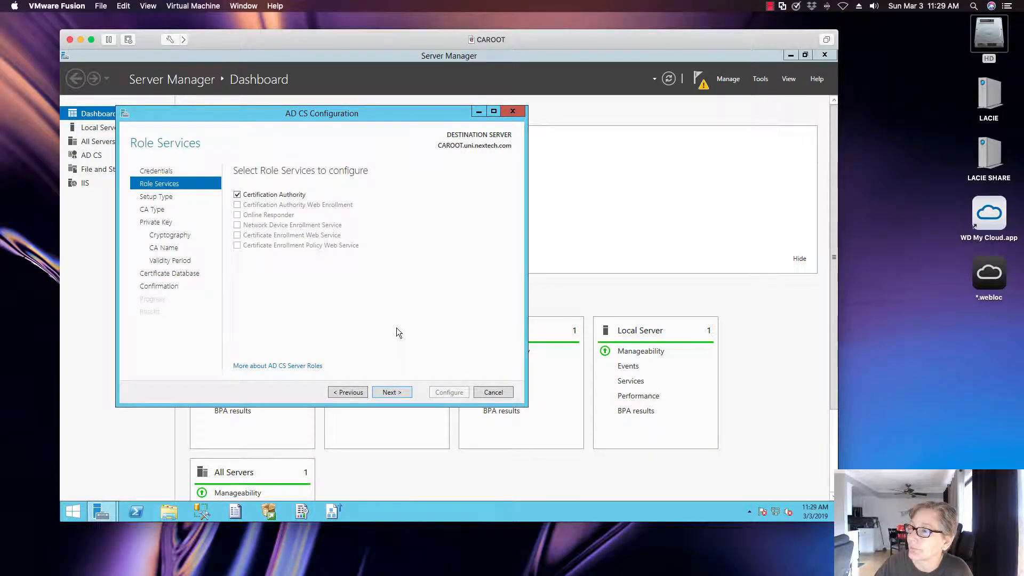
left_click(393, 393)
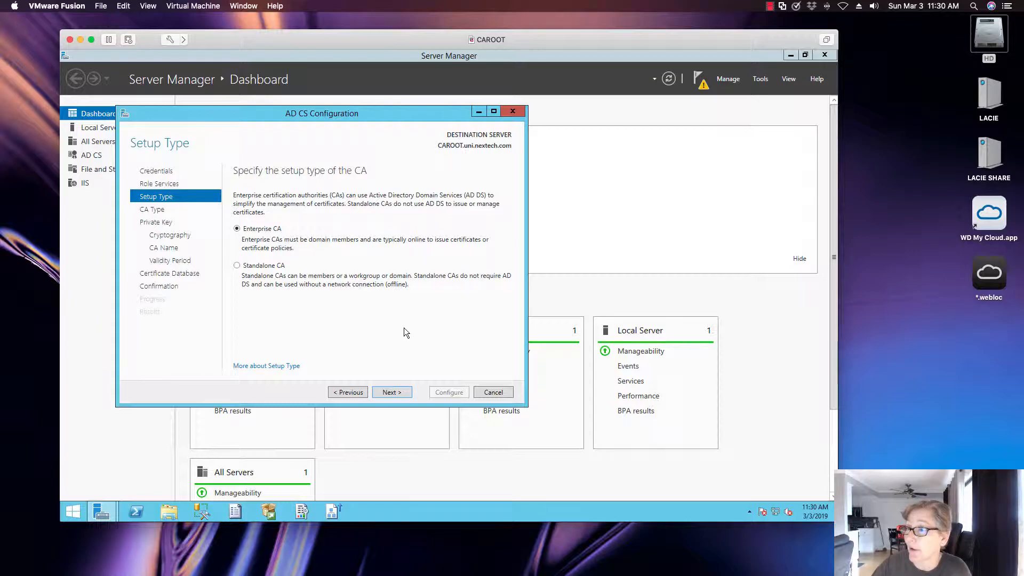
left_click(390, 392)
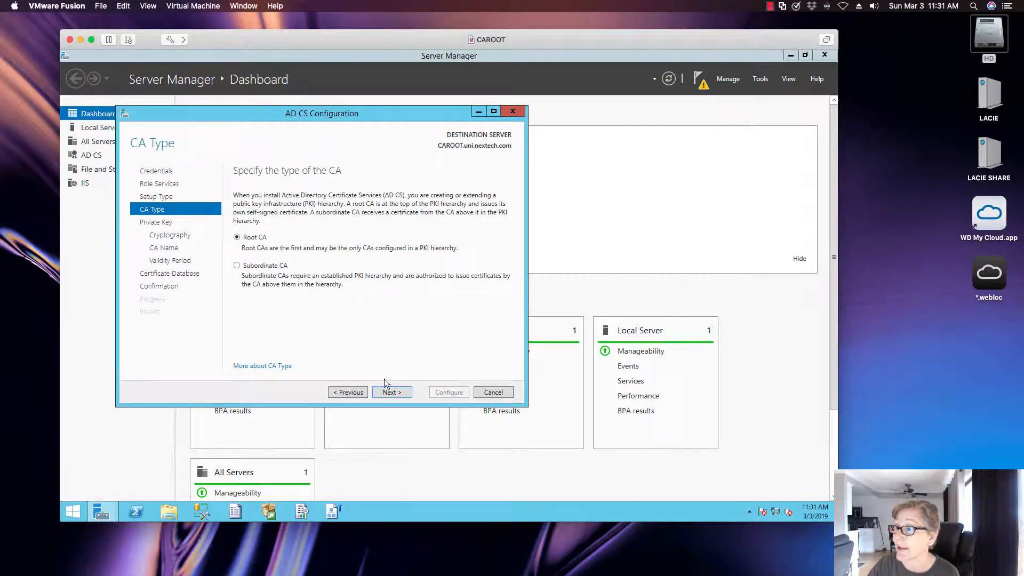
- Set up a root CA with a new private key, using the RSA#Microsoft Software Key Storage Provider, 2048-bit key length and SHA1
left_click(393, 392)
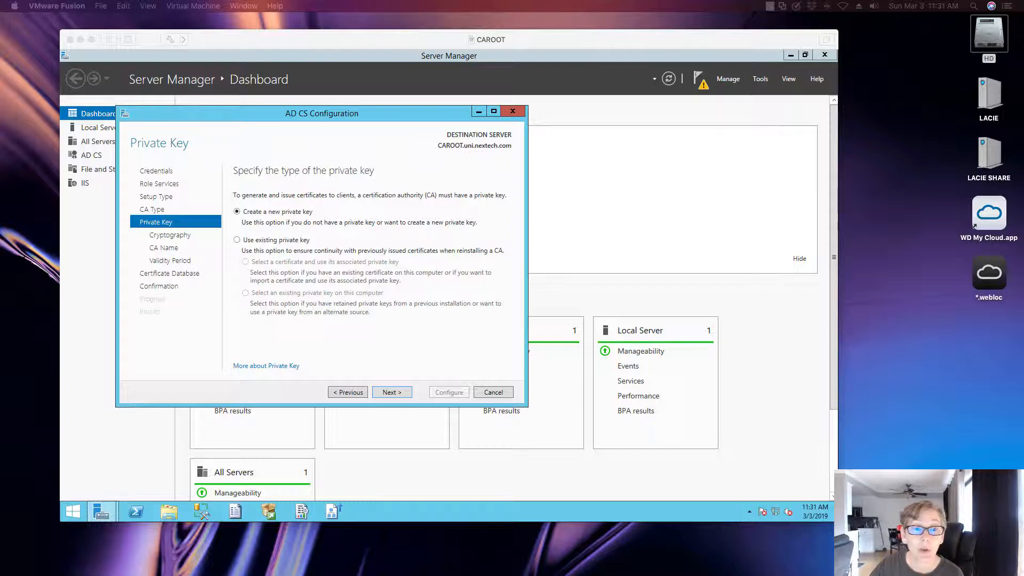
left_click(397, 393)
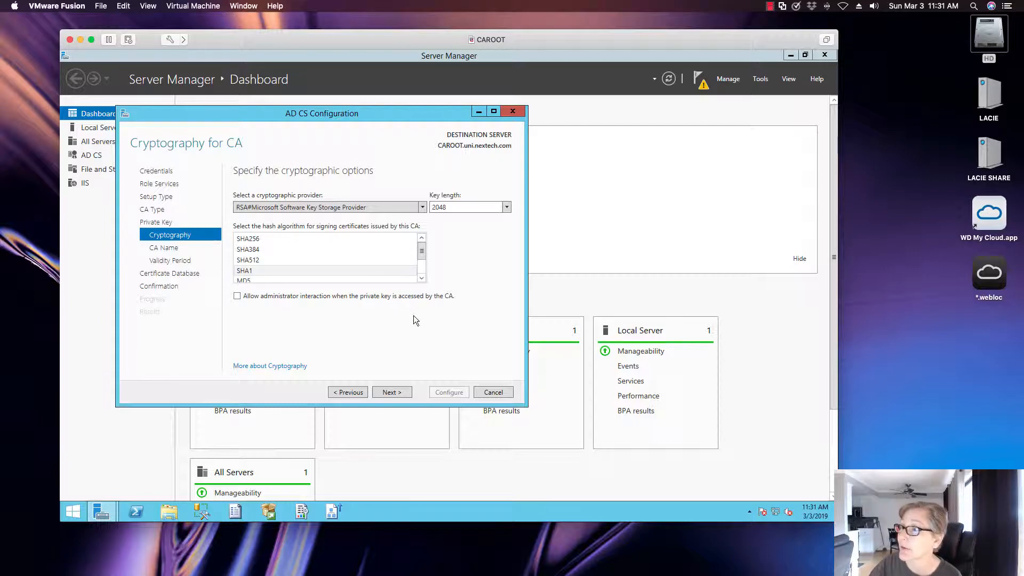
left_click(391, 391)
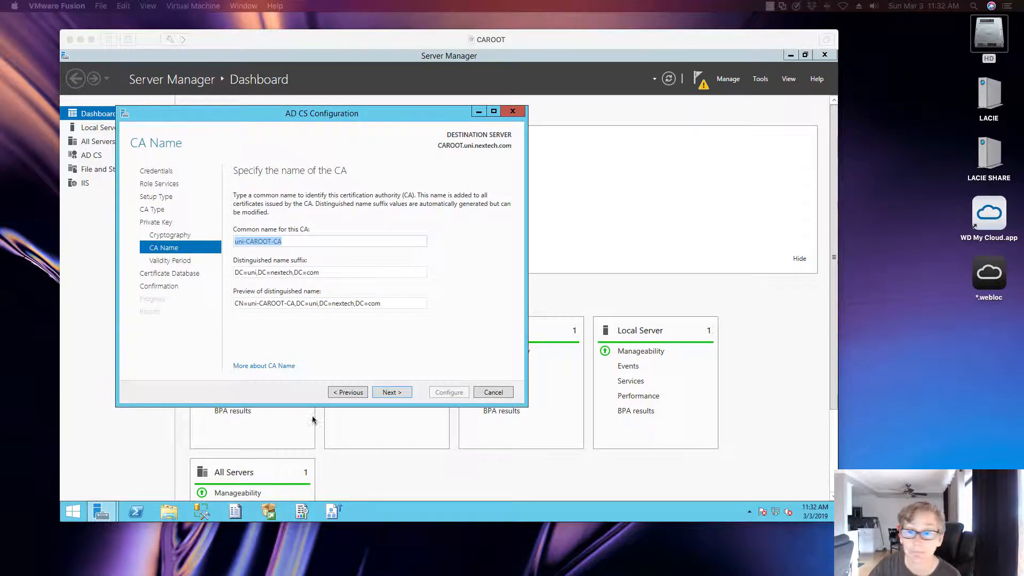
- Accept the common name uni-CAROOT-CA, a validity period of 5 years and the database and log location C:\Windows\system32\CertLog
left_click(395, 395)
left_click(392, 393)
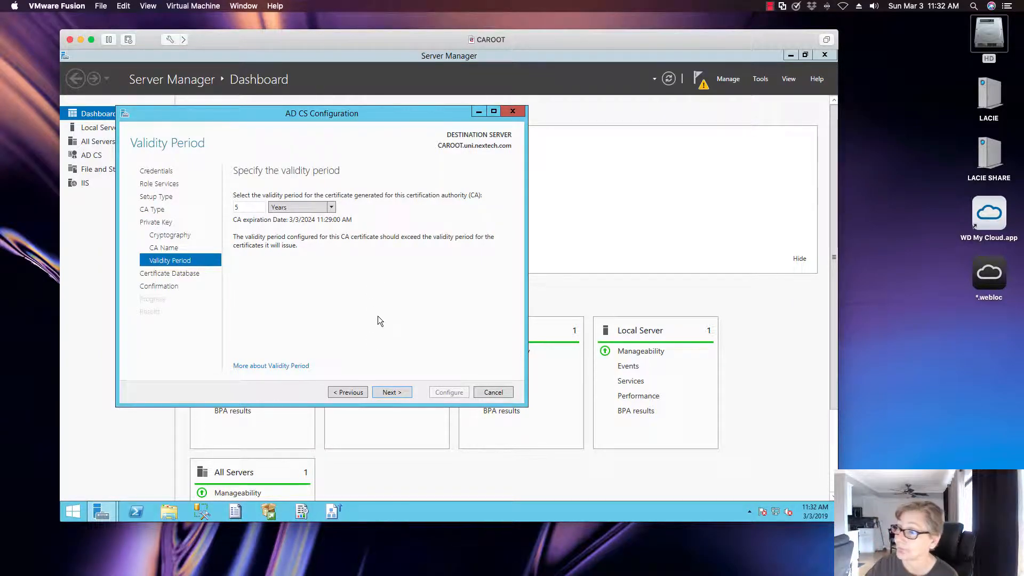
left_click(390, 390)
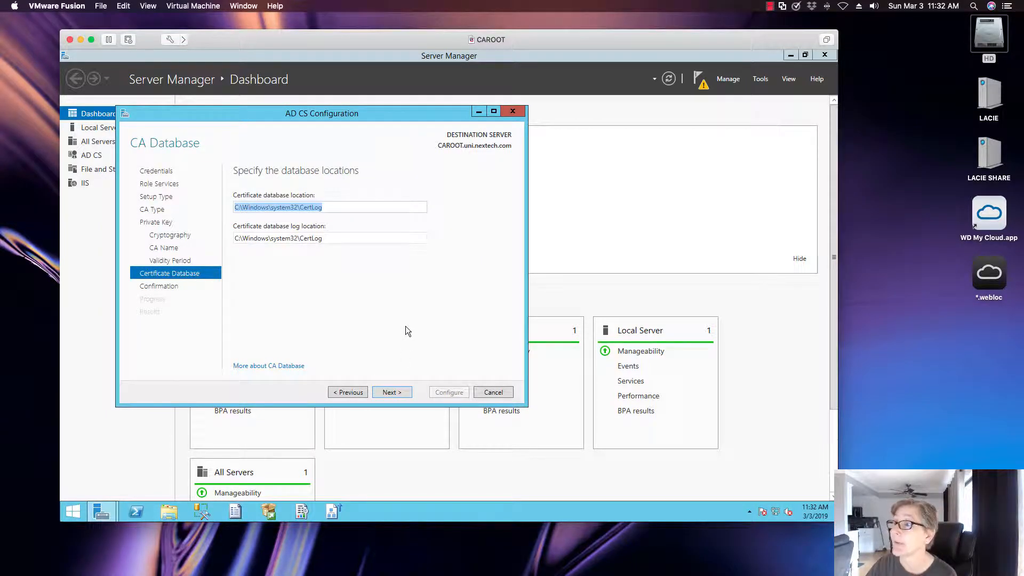
left_click(414, 318)
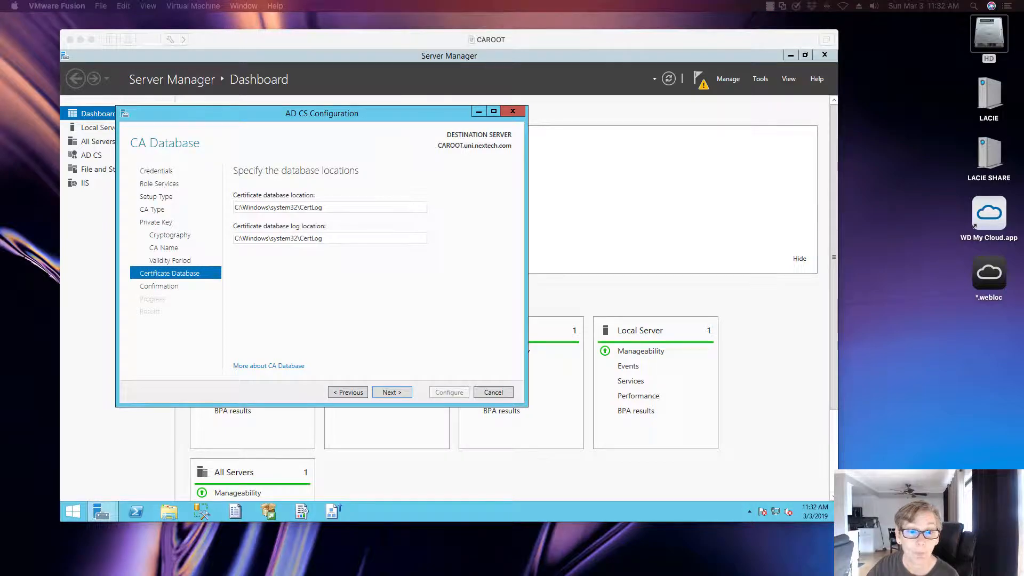
left_click(368, 341)
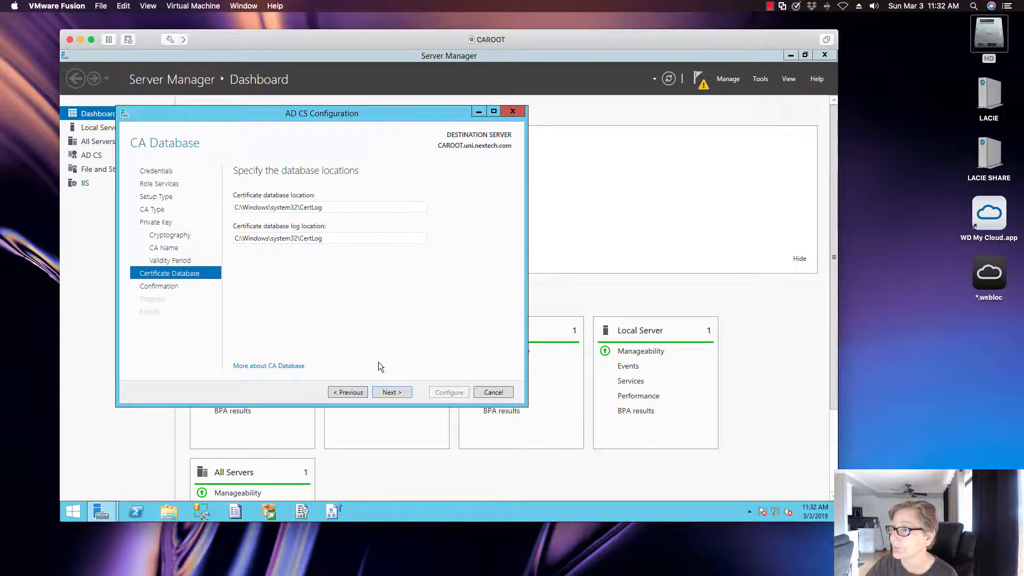
left_click(391, 392)
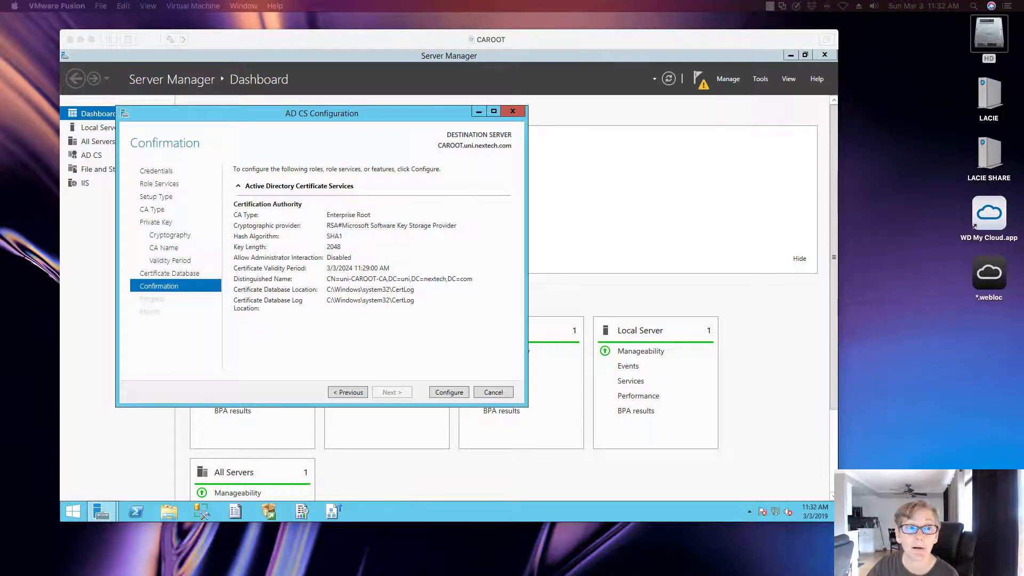
- Apply the certification authority configuration, close the wizard and minimize Server Manager
left_click(452, 392)
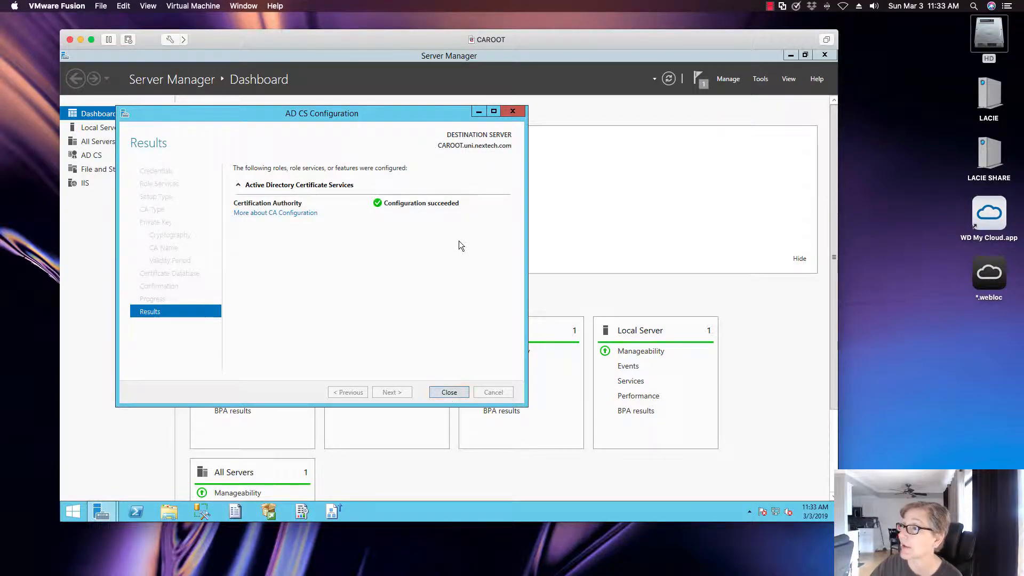
left_click(449, 392)
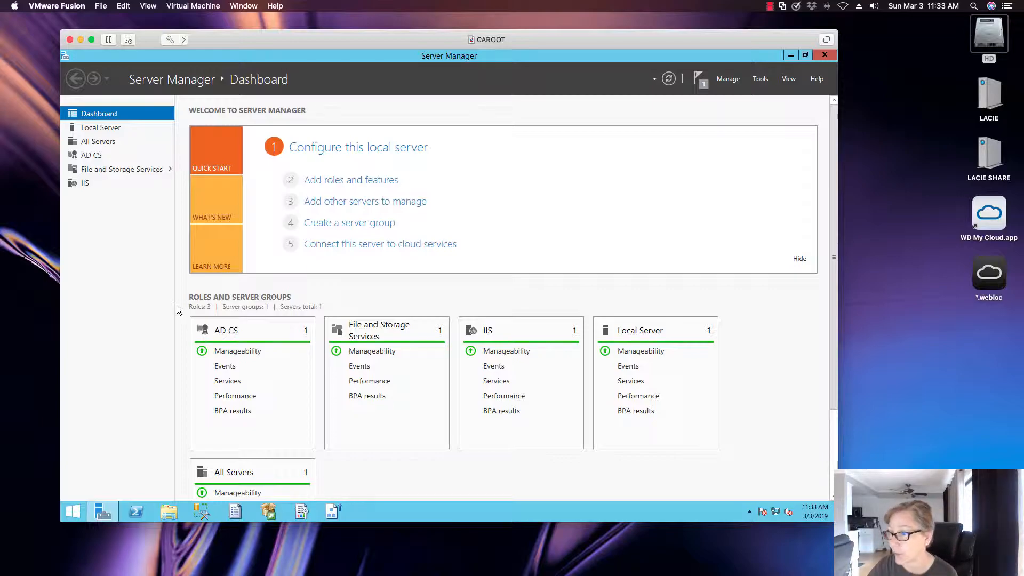
left_click(791, 56)
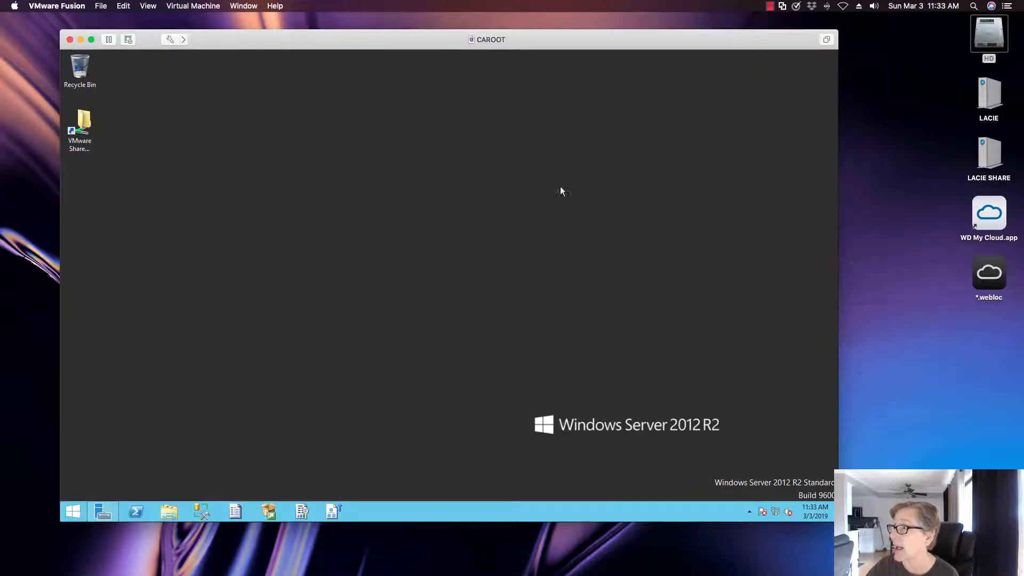
- Open PowerShell as administrator and run "Add-WindowsFeature ADCS-Enroll-Web-Pol, ADCS-Web-Enrollment"
right_click(136, 511)
left_click(125, 421)
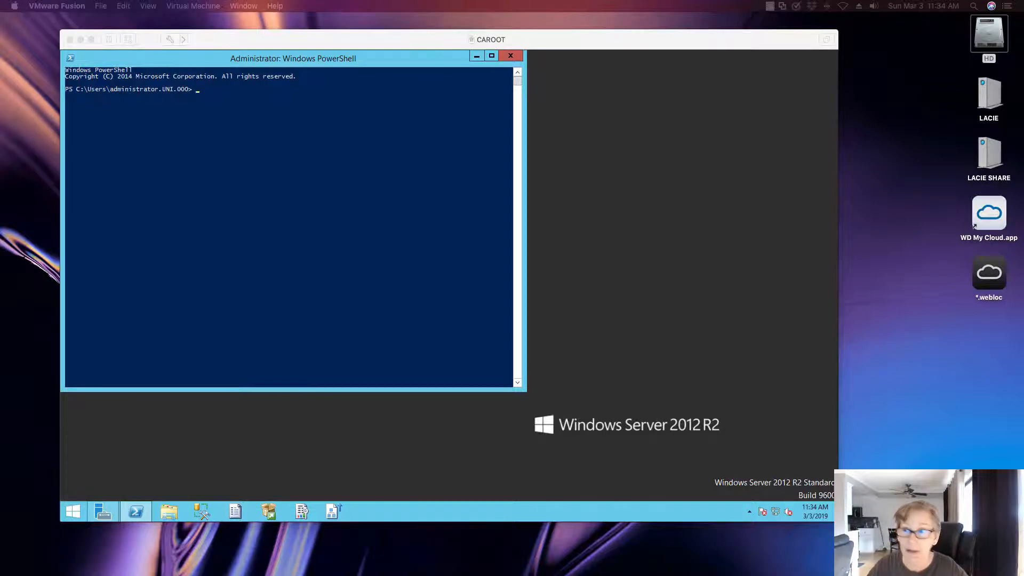
left_click(206, 98)
right_click(204, 94)
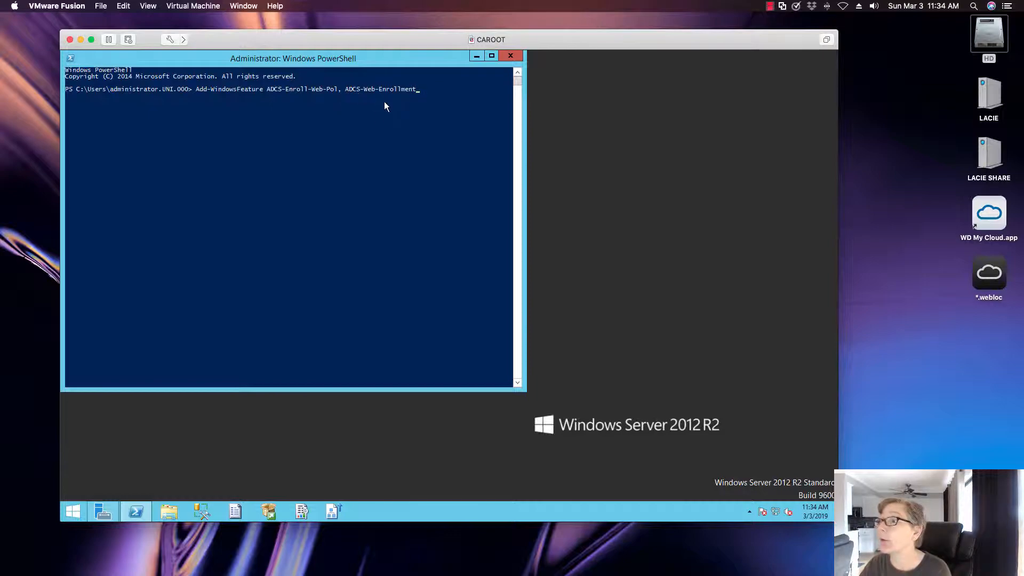
key("Return")
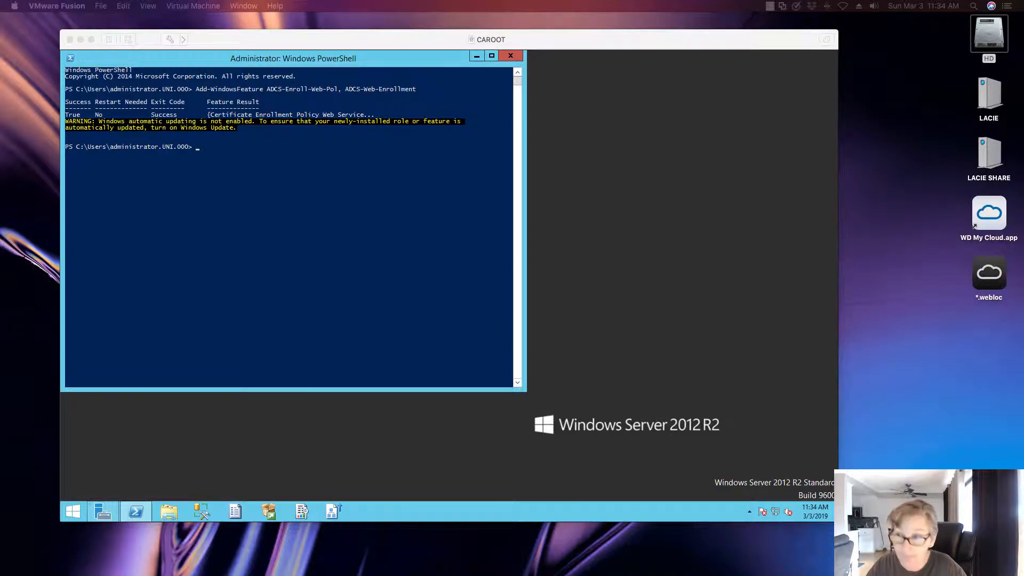
- Install the certificate services management tools by running "Add-WindowsFeature RSAT-ADCS-Mgmt" and close PowerShell
left_click(207, 153)
left_click(201, 149)
right_click(200, 149)
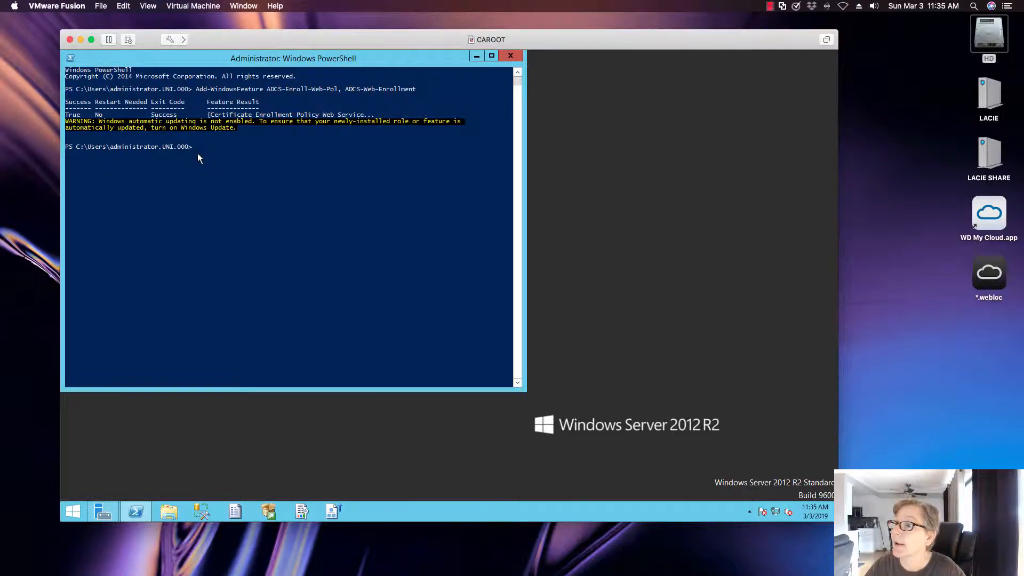
left_click(201, 148)
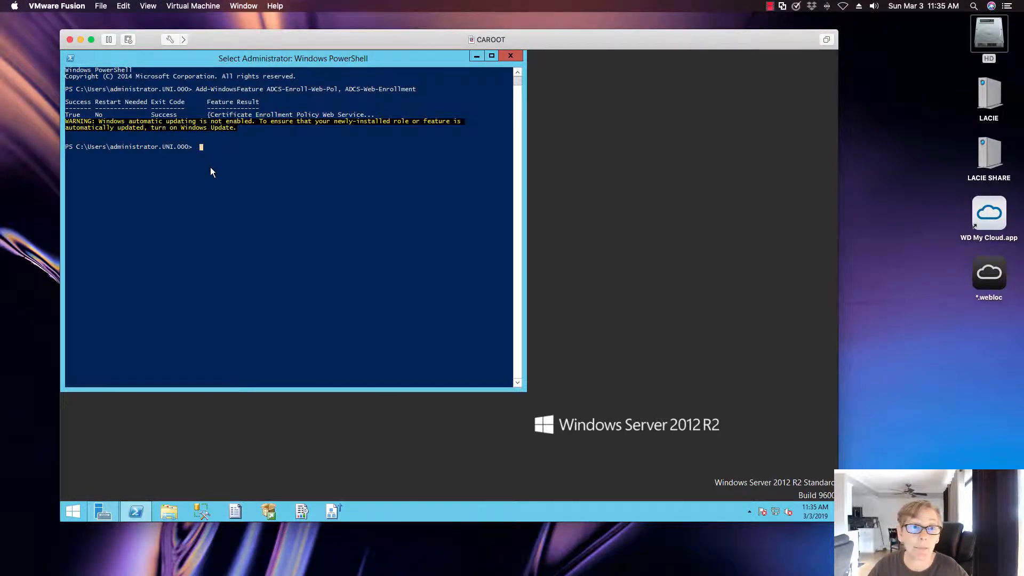
key("Escape")
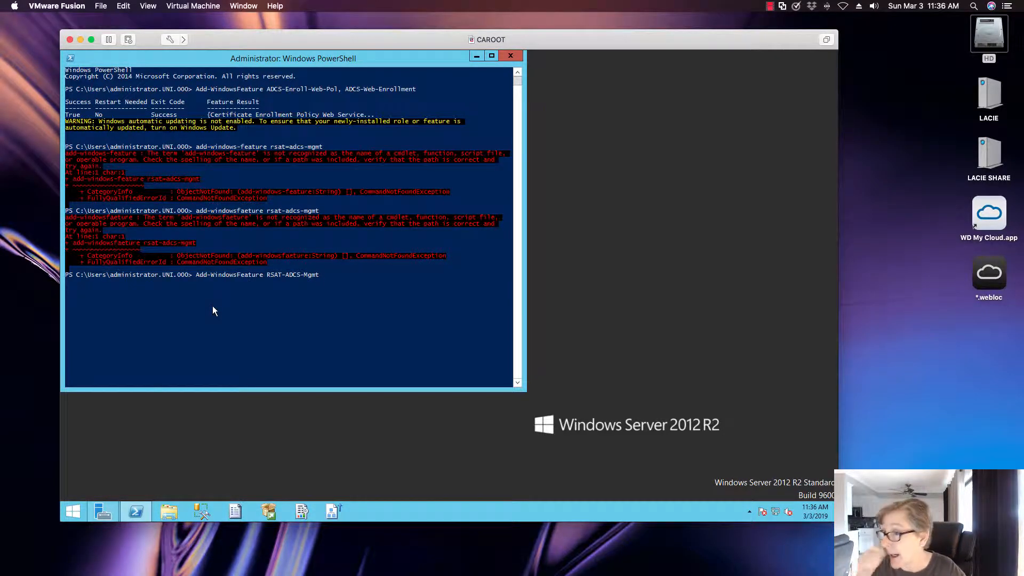
key("Return")
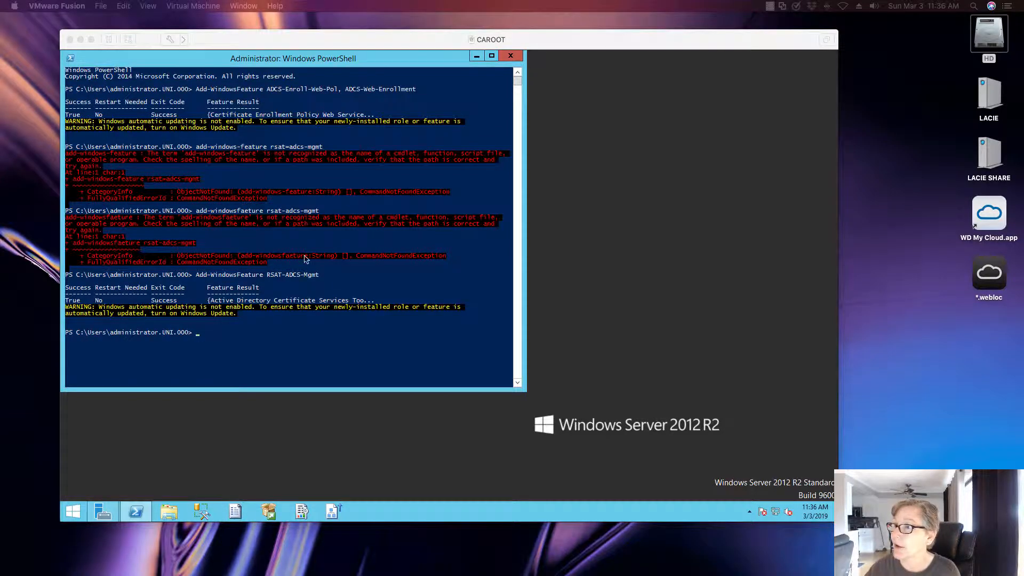
left_click(508, 58)
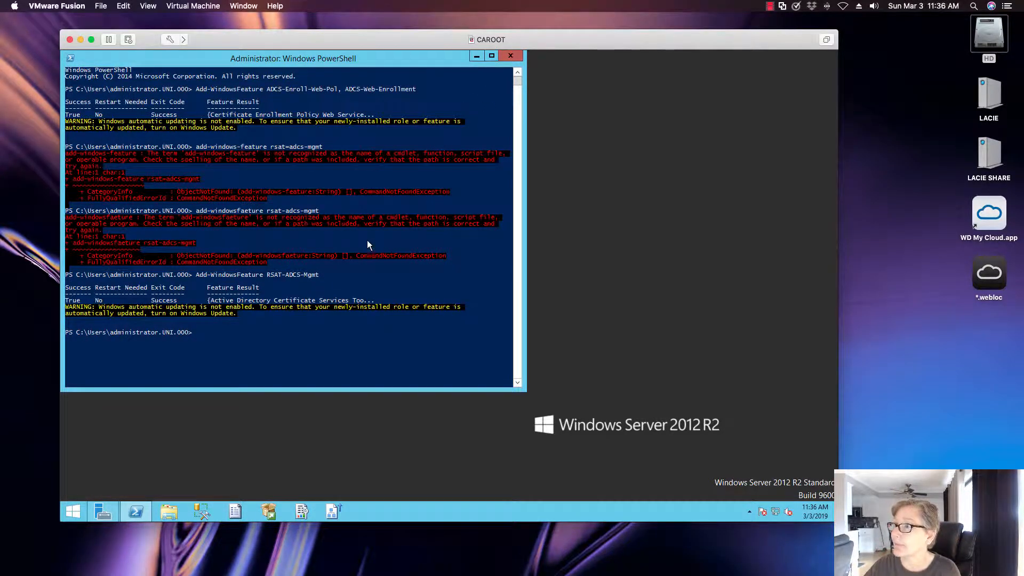
left_click(510, 58)
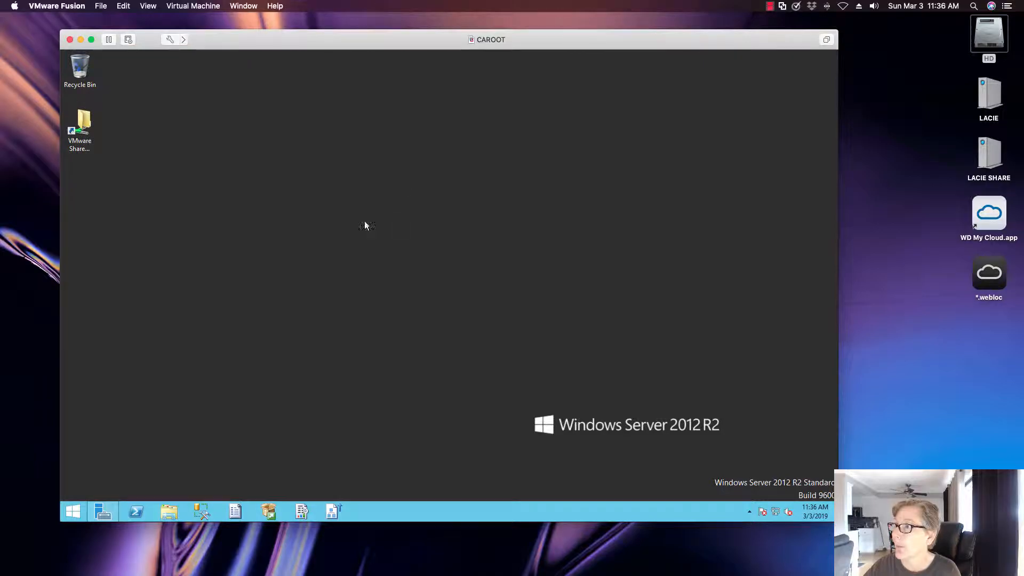
- In Server Manager's AD CS configuration, choose Certification Authority Web Enrollment and Certificate Enrollment Policy Web Service with Windows integrated authentication
left_click(103, 511)
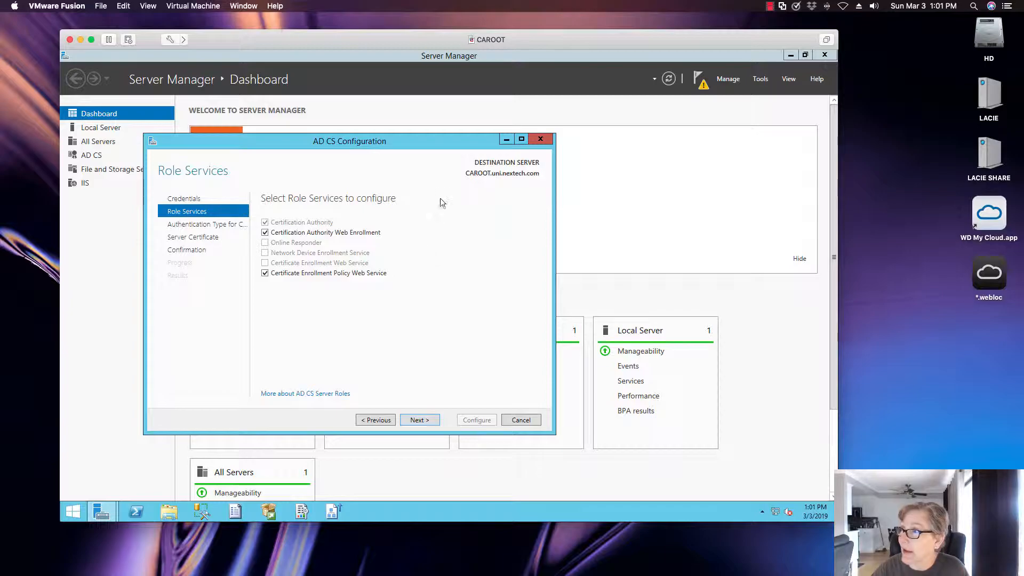
left_click_drag(431, 142, 471, 132)
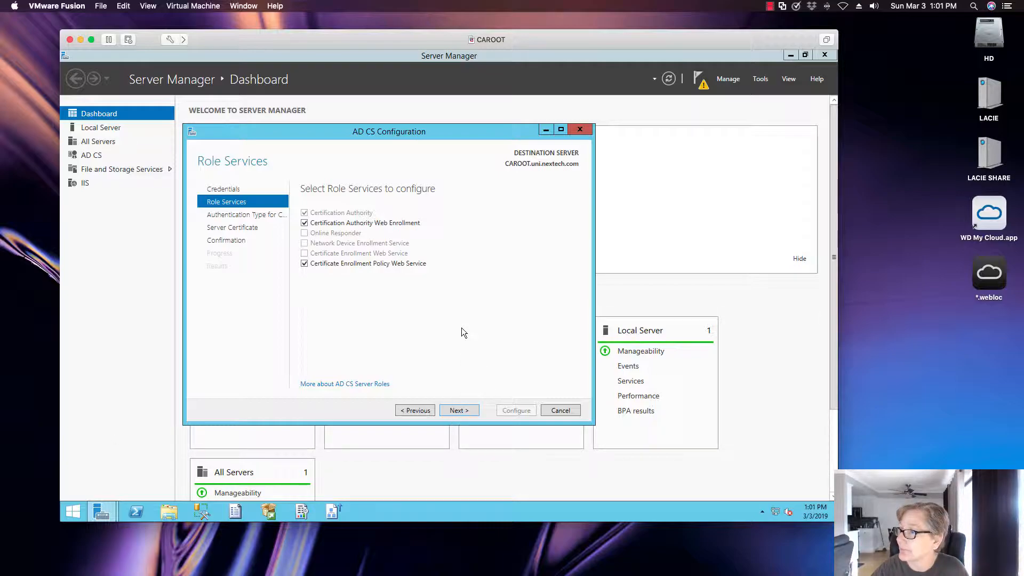
left_click(459, 411)
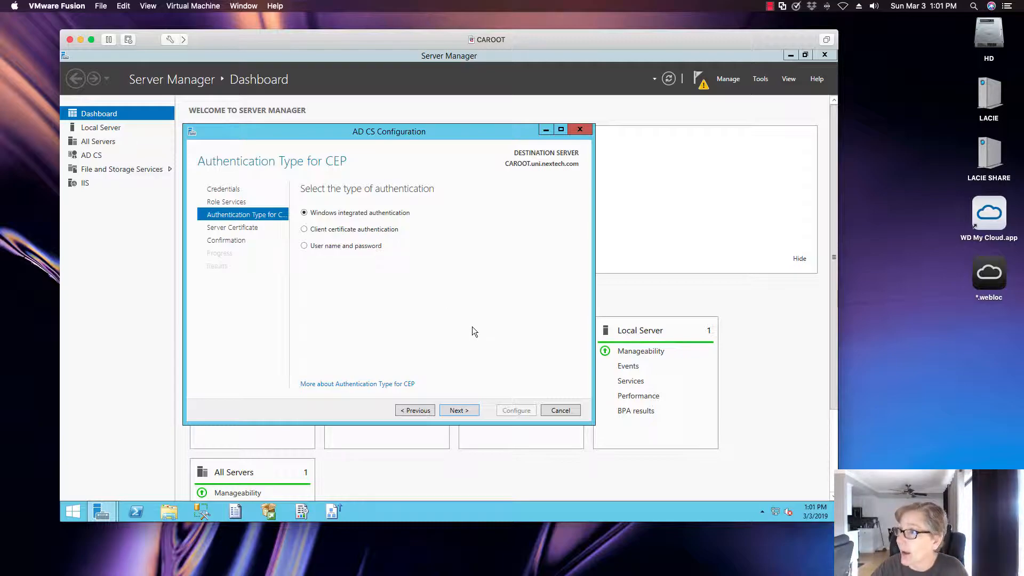
left_click(457, 411)
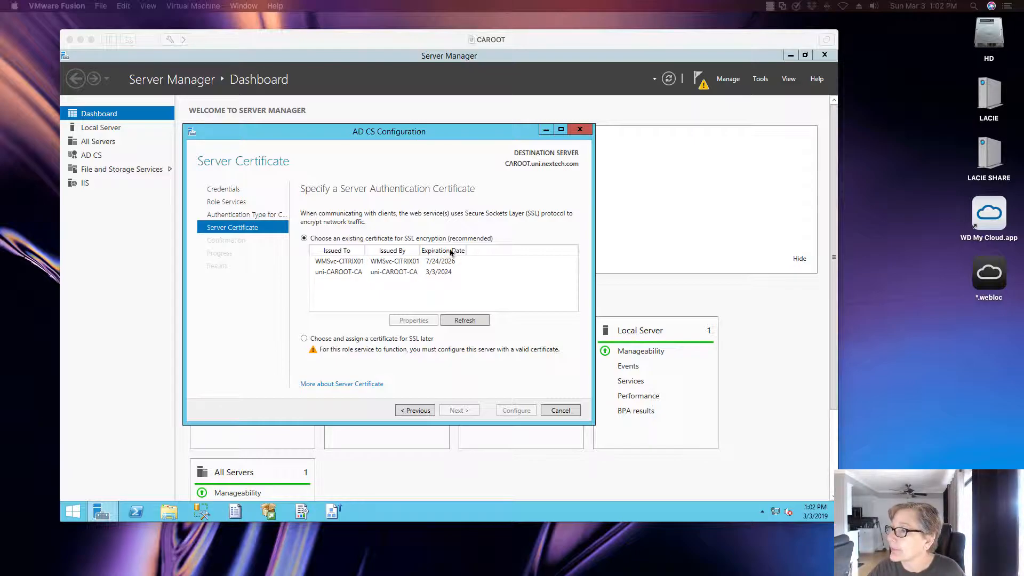
- Widen the certificate list's columns and select the existing uni-CAROOT-CA certificate for SSL encryption
left_click(420, 252)
left_click_drag(420, 251, 458, 251)
left_click_drag(366, 251, 386, 261)
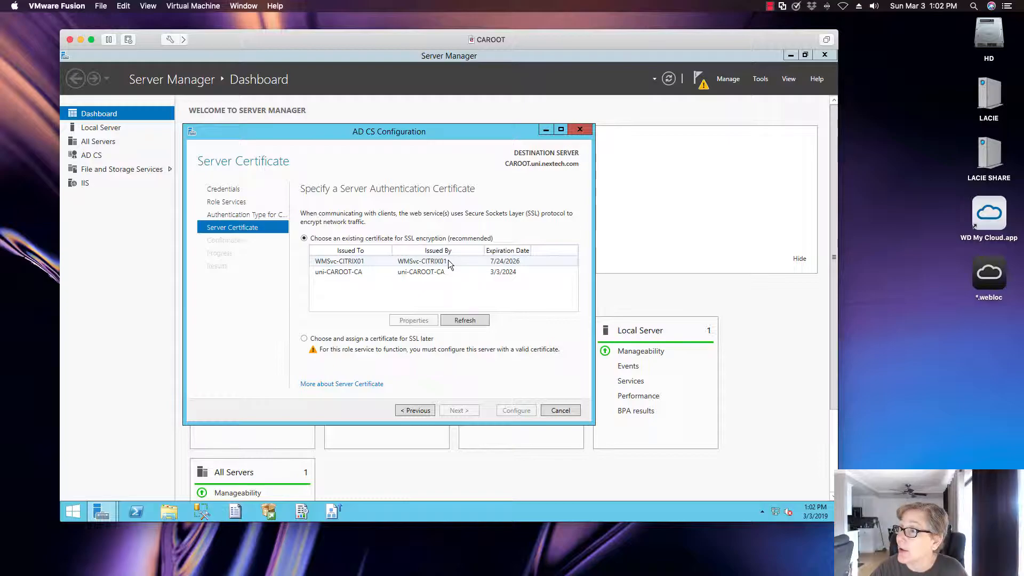
left_click(424, 272)
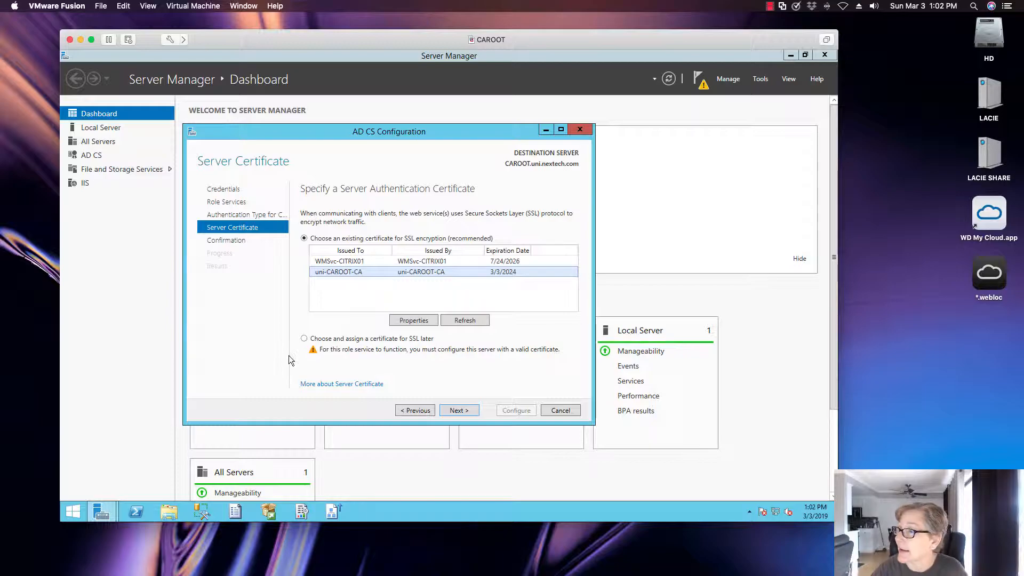
- Review the general information, details and certification path of the uni-CAROOT-CA certificate
left_click(421, 321)
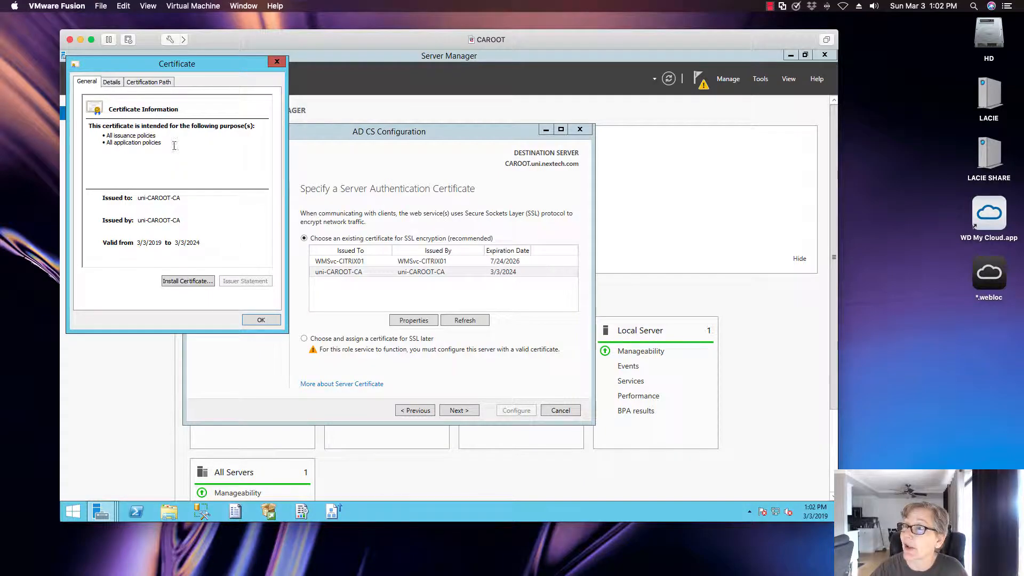
left_click(111, 83)
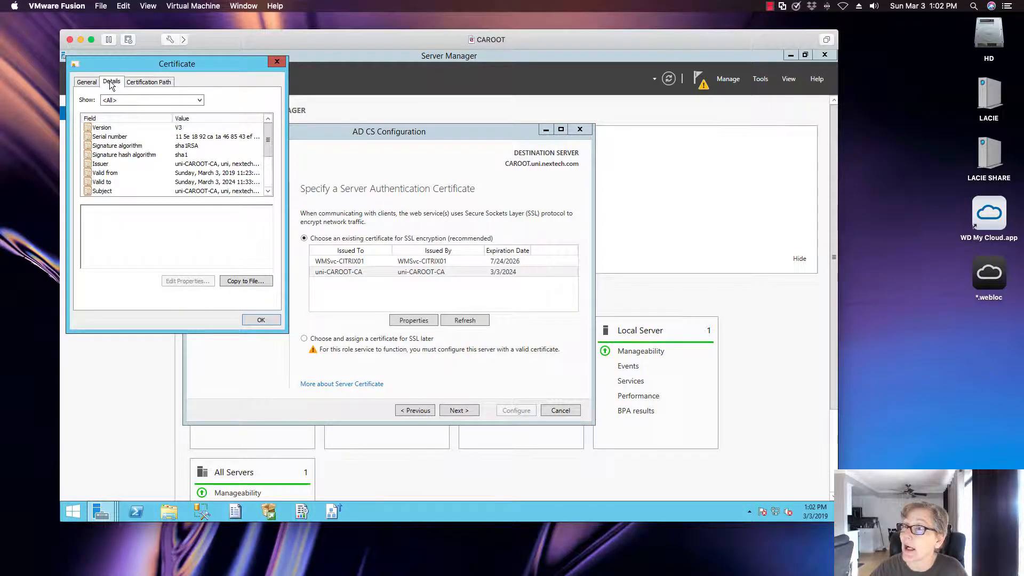
left_click(149, 83)
left_click(261, 320)
- Configure the two web role services with the uni-CAROOT-CA certificate and close the wizard
left_click(374, 273)
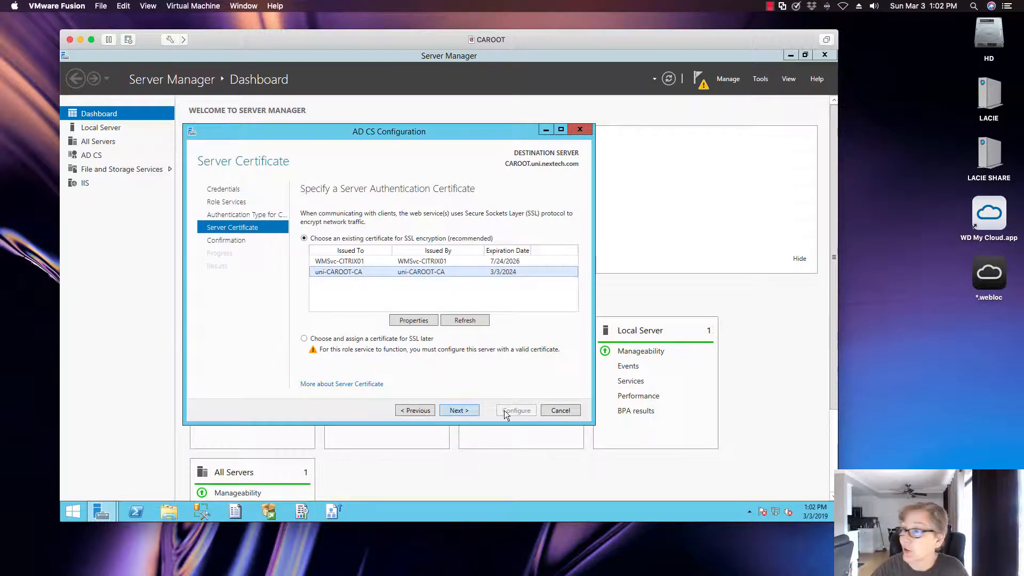
left_click(473, 411)
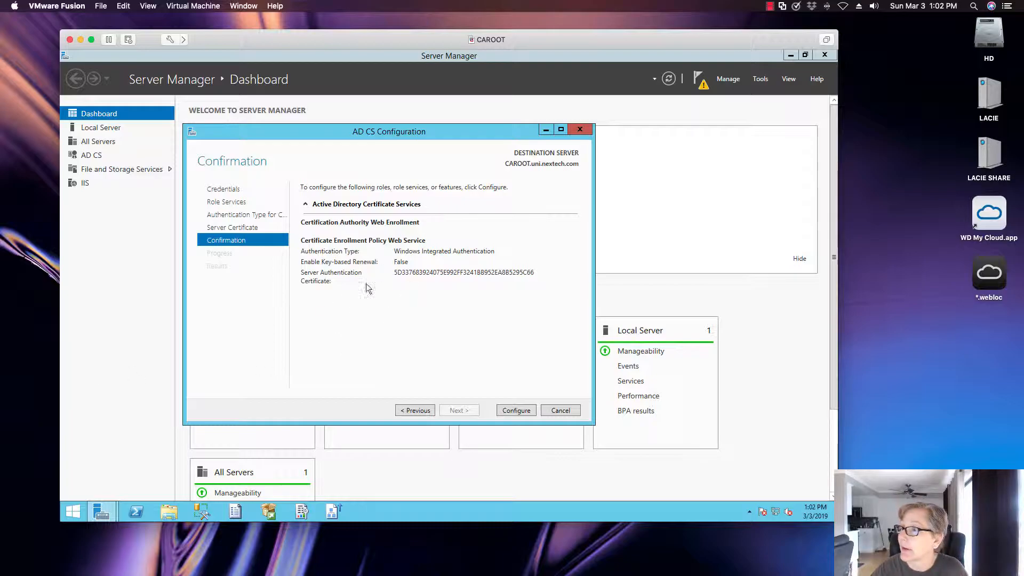
left_click(509, 410)
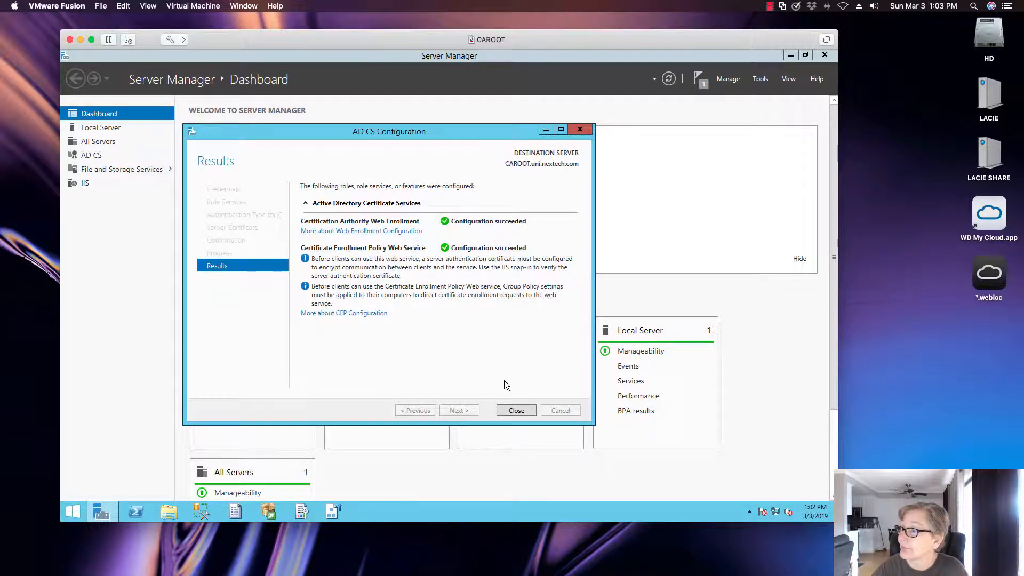
left_click(516, 410)
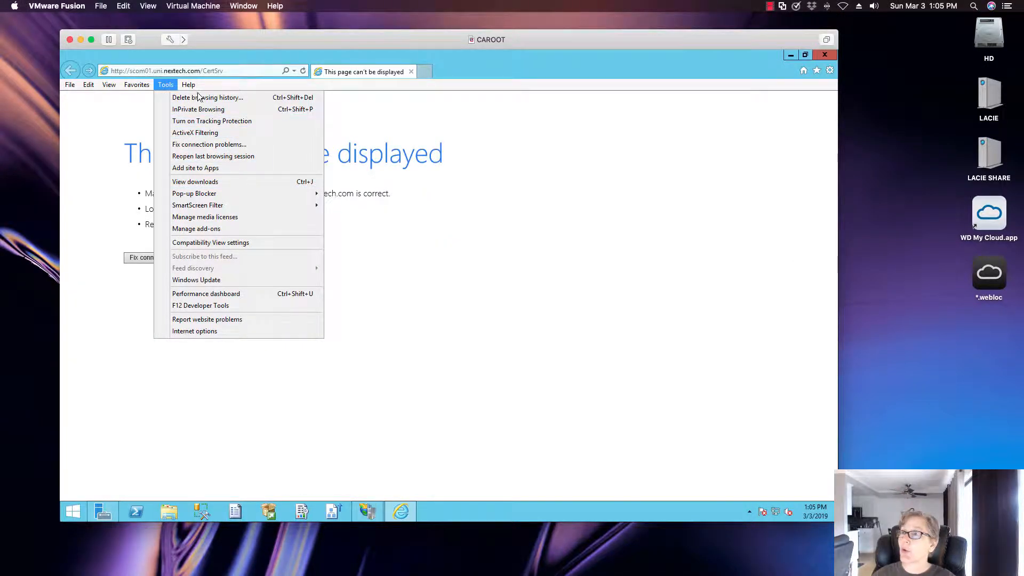
mouse_move(189, 86)
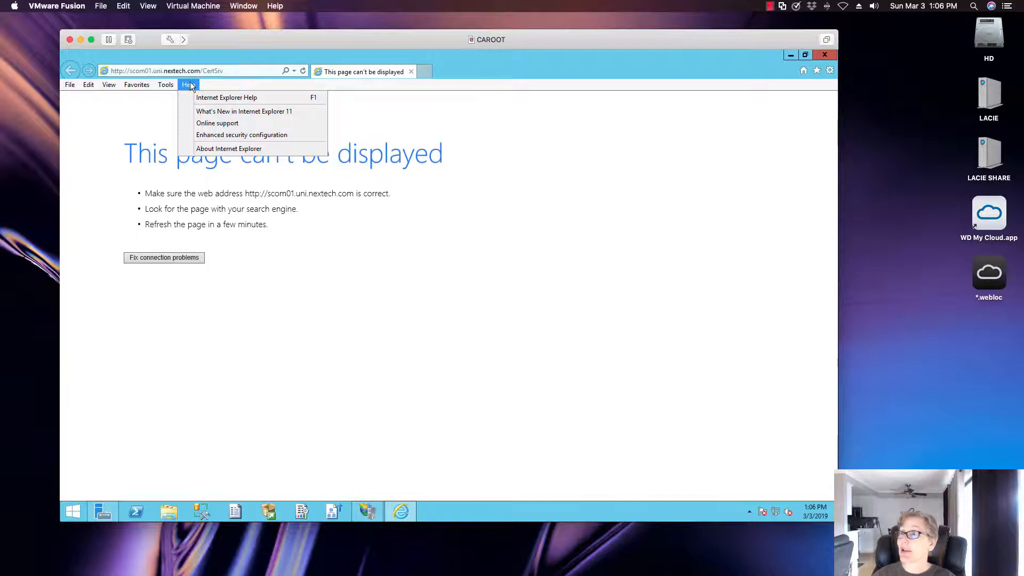
left_click(181, 330)
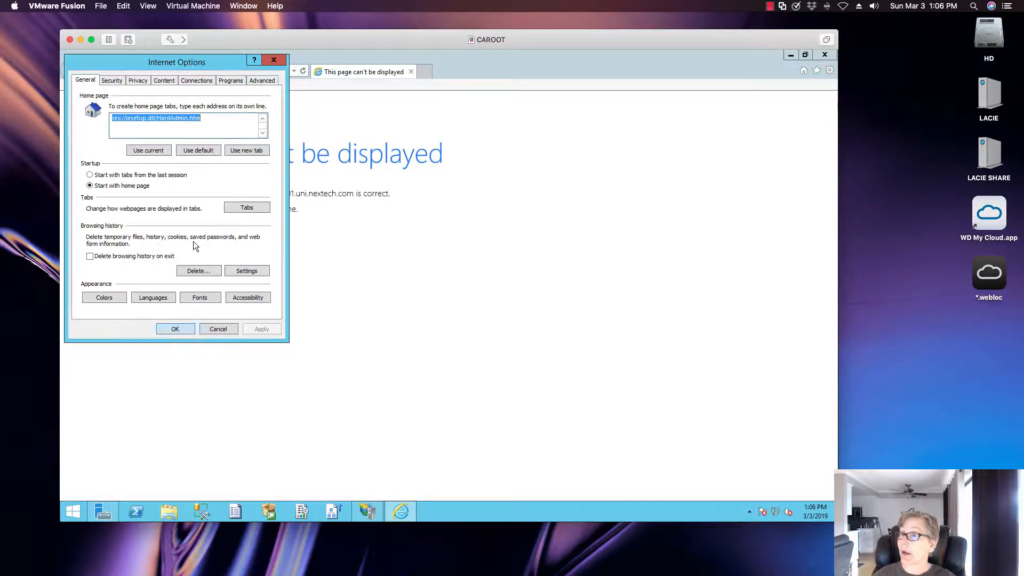
left_click(112, 81)
left_click(181, 122)
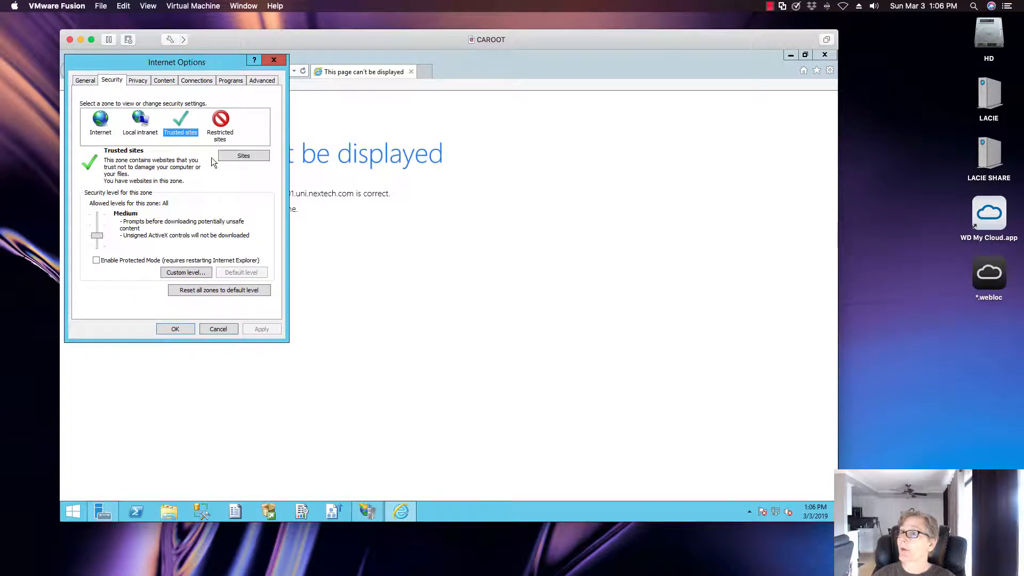
left_click(223, 158)
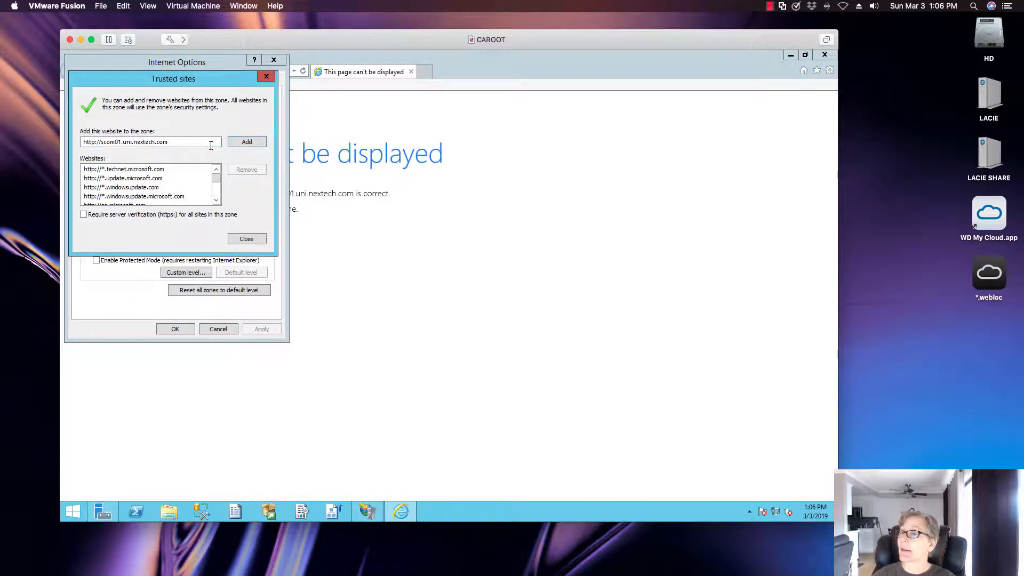
left_click(241, 143)
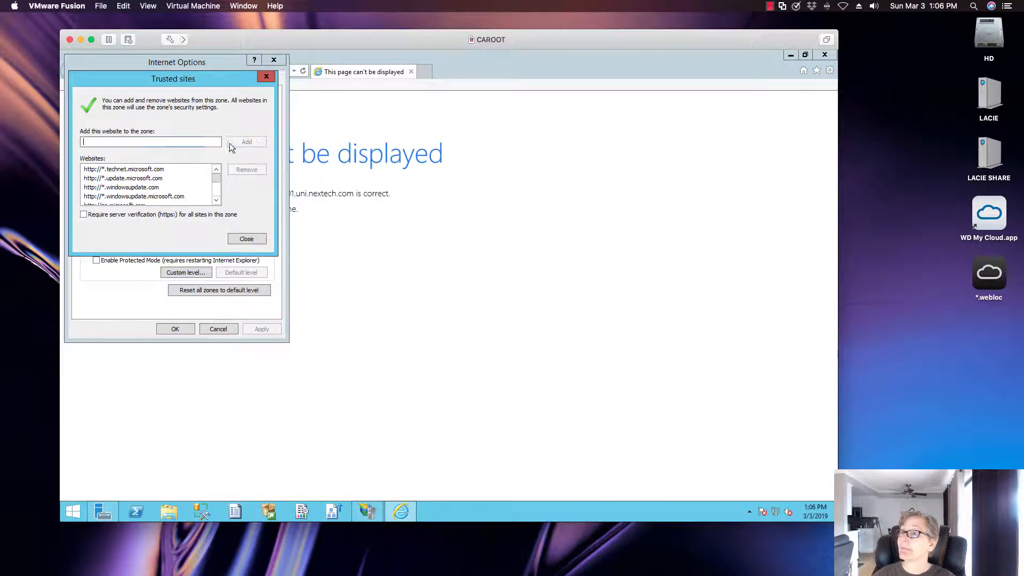
left_click(245, 238)
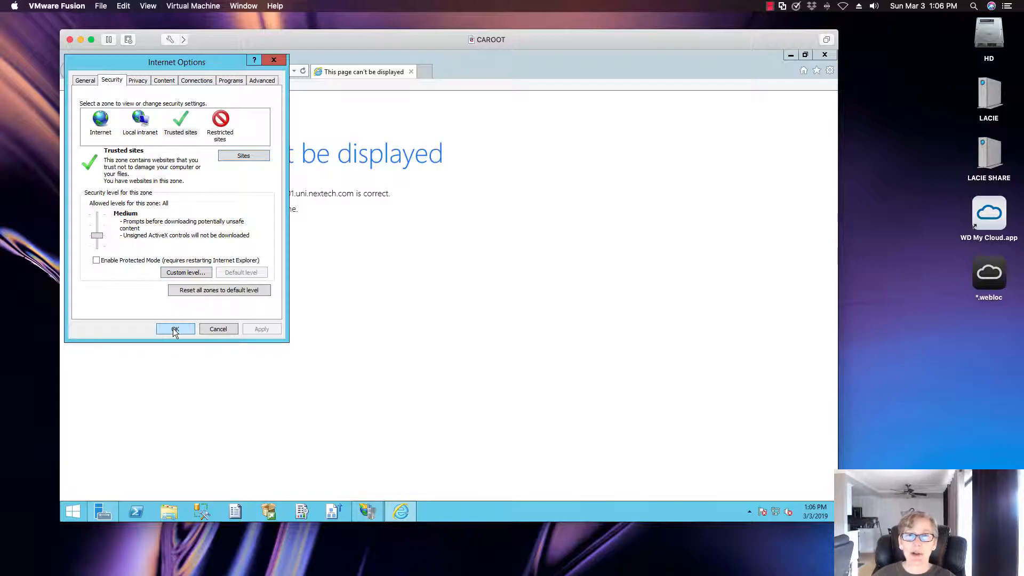
- Check the list of websites in the Trusted sites zone for the newly added address
left_click(243, 156)
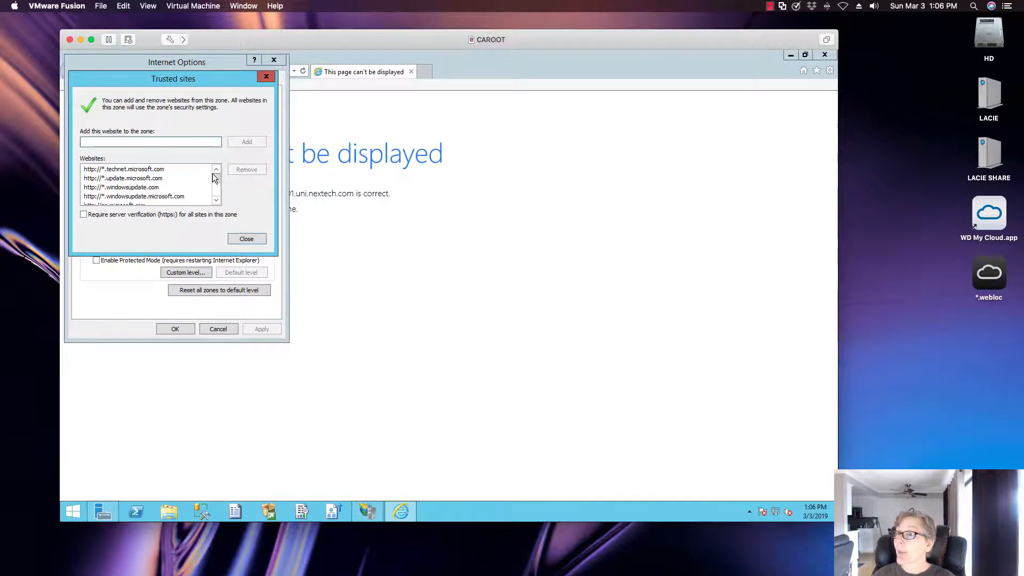
scroll(217, 184, "down", 2)
left_click_drag(216, 184, 217, 188)
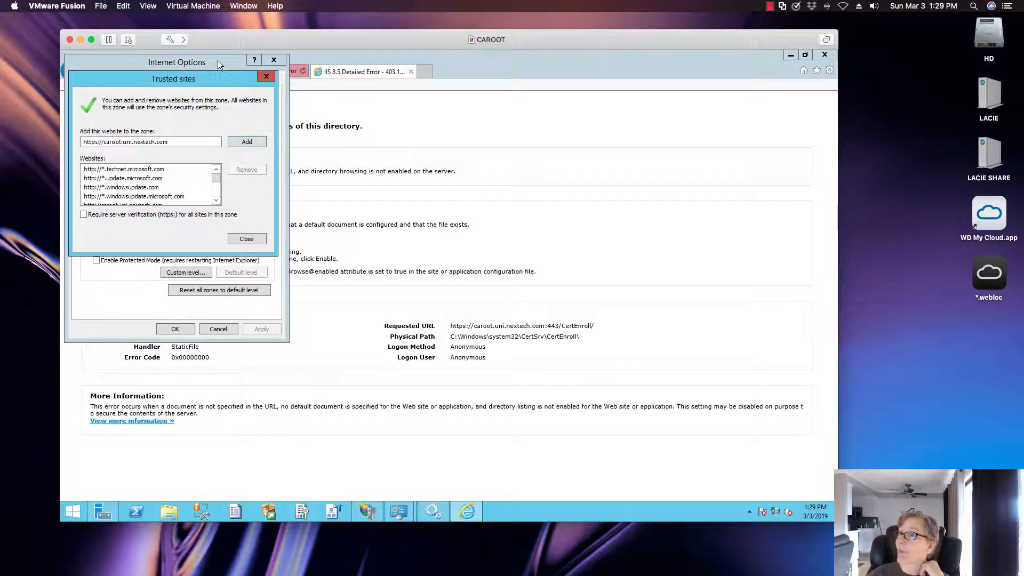
left_click_drag(229, 79, 430, 225)
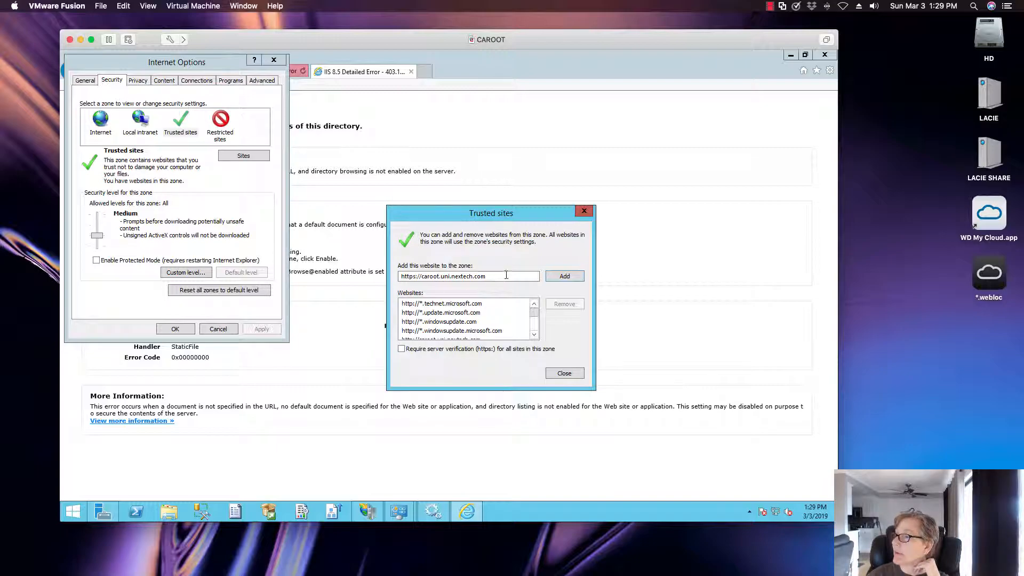
left_click_drag(533, 276, 389, 269)
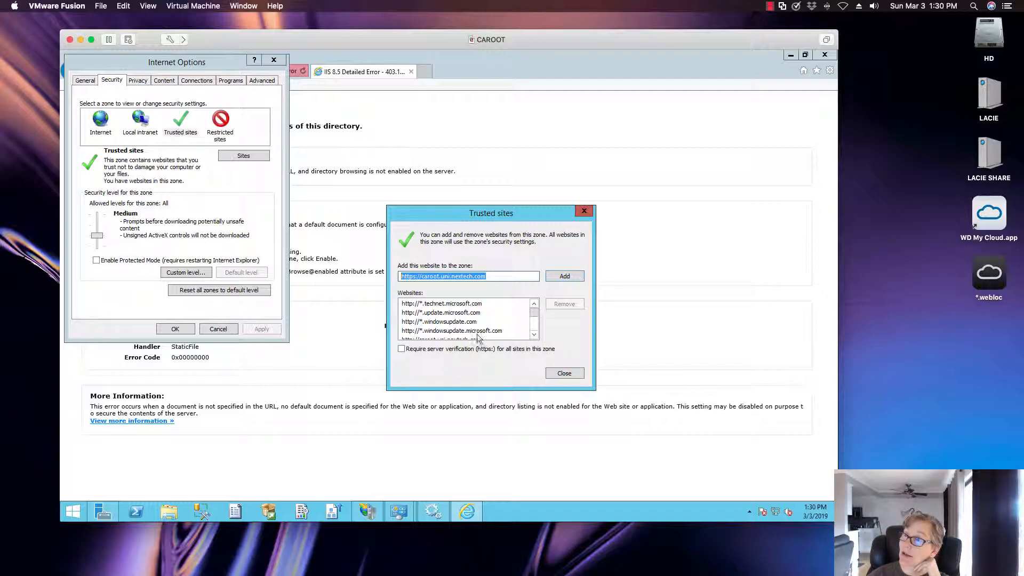
left_click(557, 375)
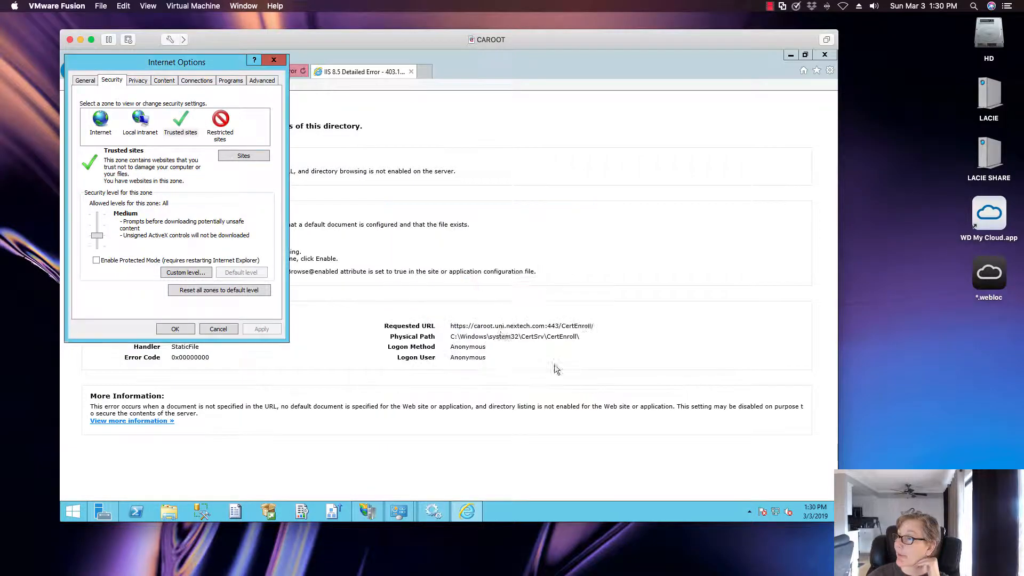
left_click(175, 329)
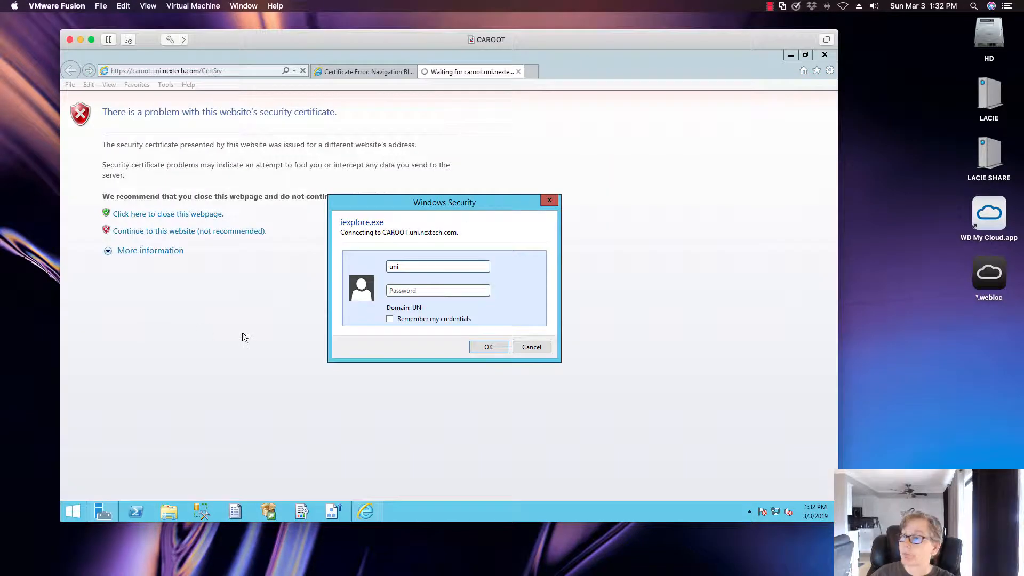
- Sign in to CAROOT.uni.nextech.com as uni\administrator with the account password
type("\\")
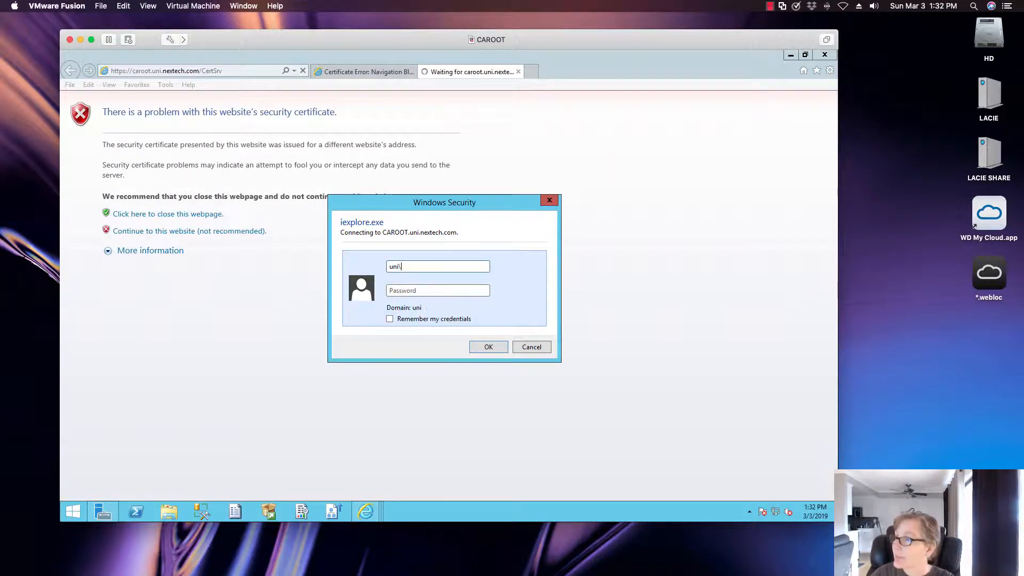
type("adminis")
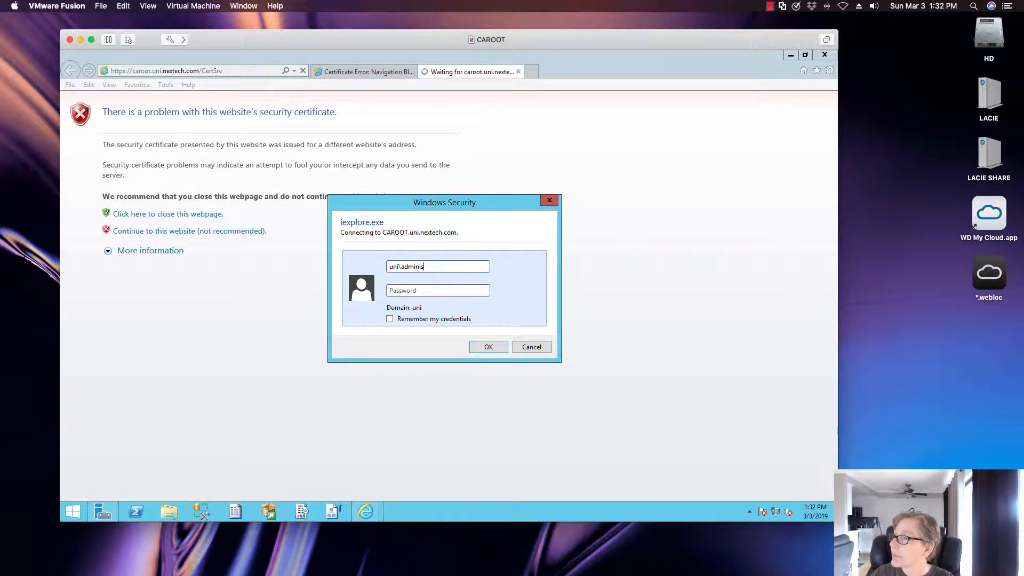
type("trat")
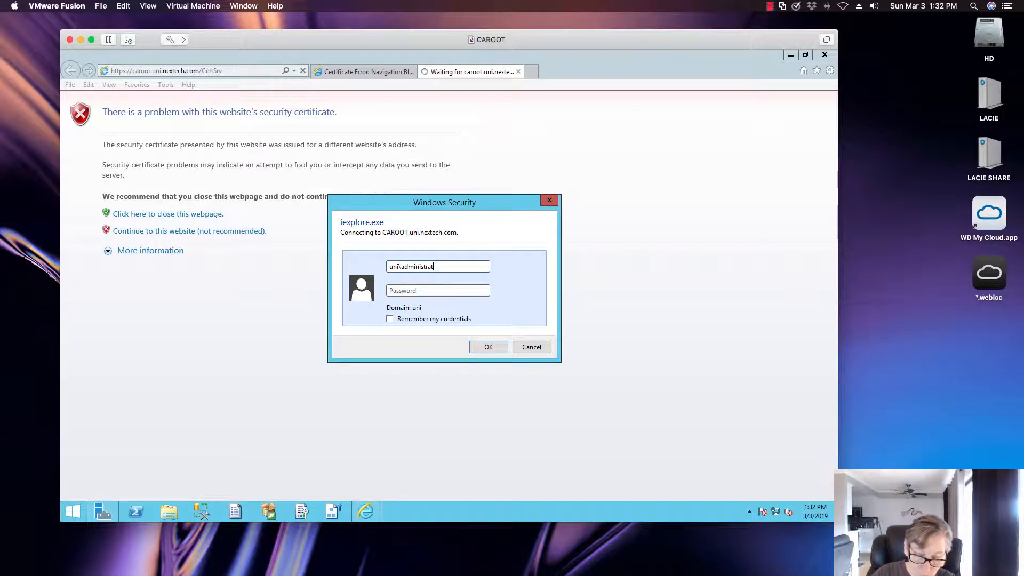
type("o****")
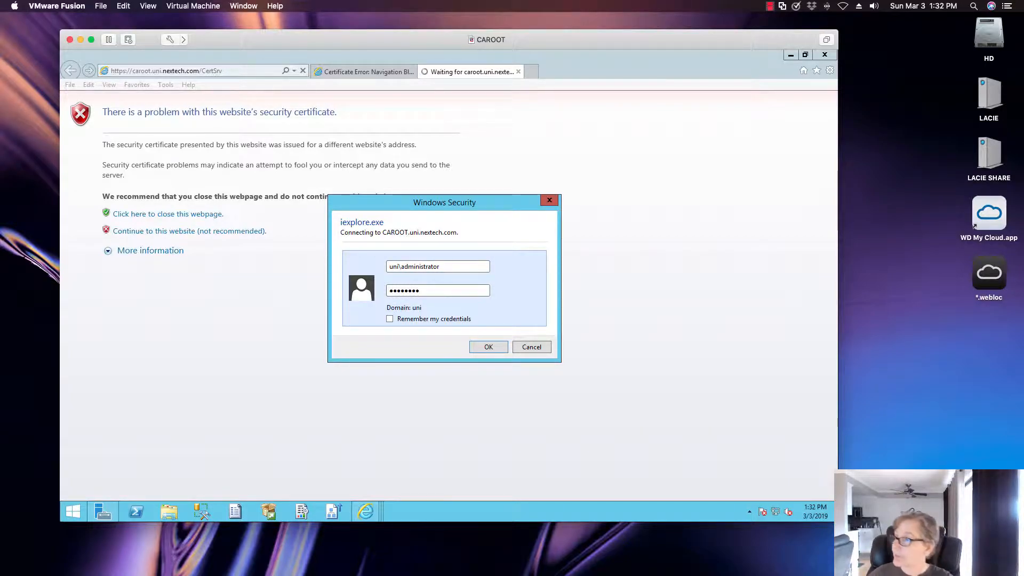
left_click(474, 346)
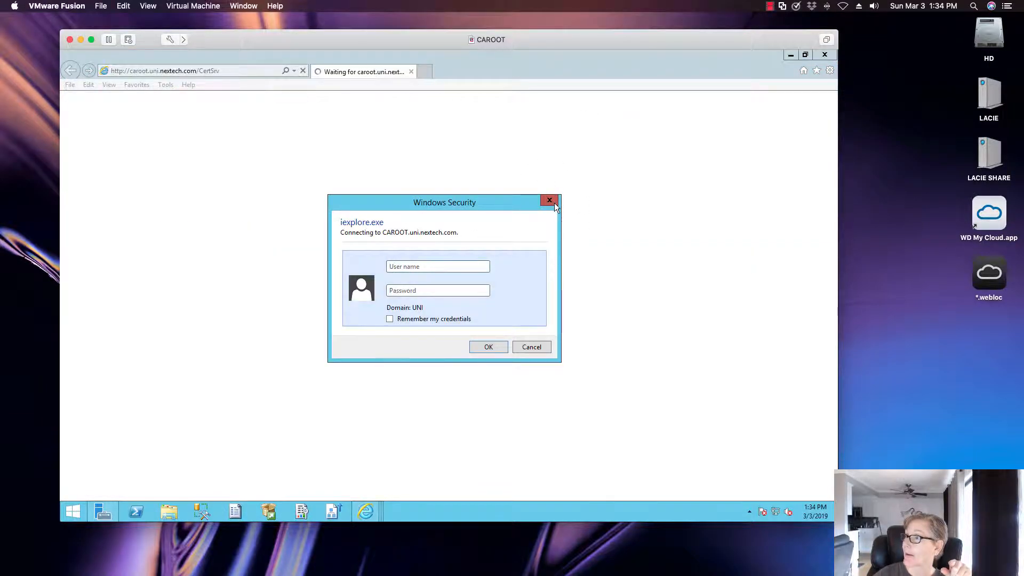
- Cancel the repeated credentials prompt for the http CertSrv site and close the browser
left_click(530, 347)
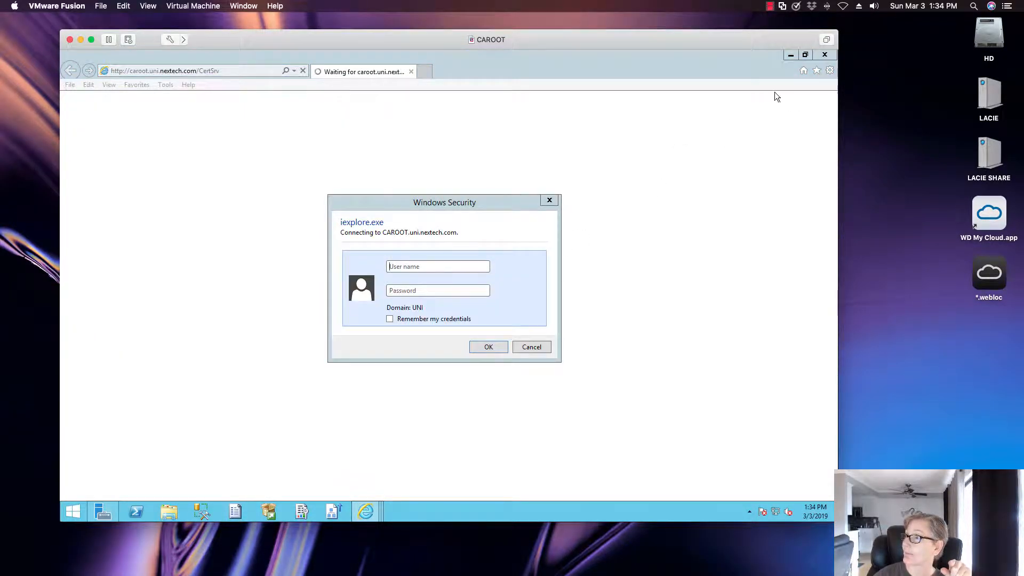
key("Escape")
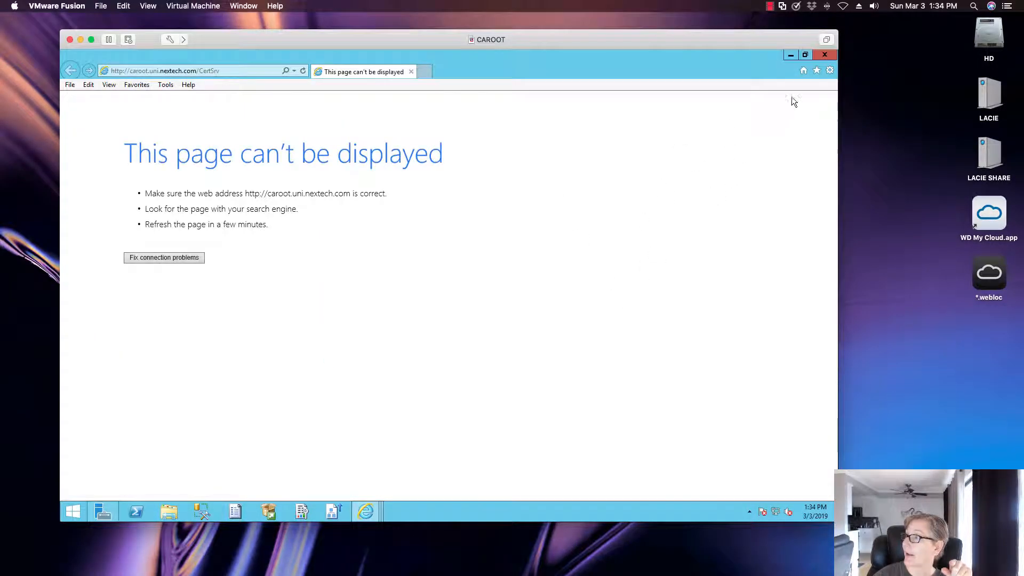
left_click(824, 54)
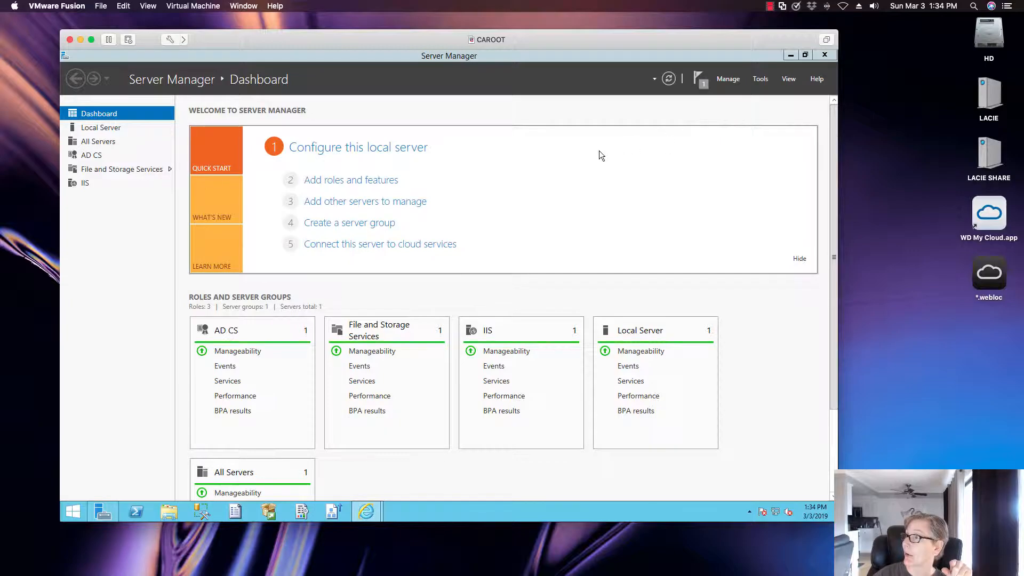
- Open the uni-CAROOT-CA properties in the Certification Authority console and select the http CRL distribution point location
left_click(760, 80)
left_click(764, 92)
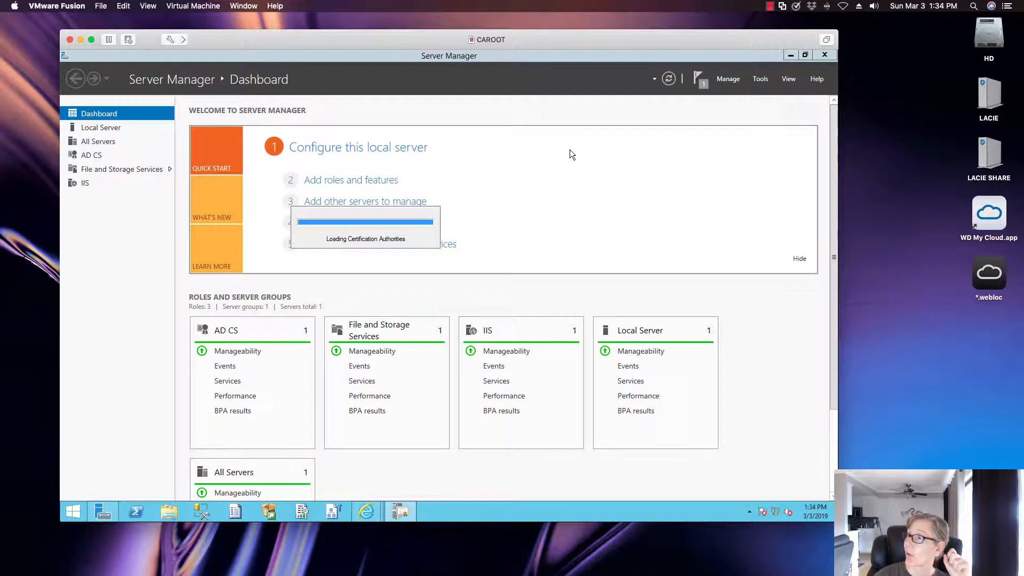
left_click(512, 161)
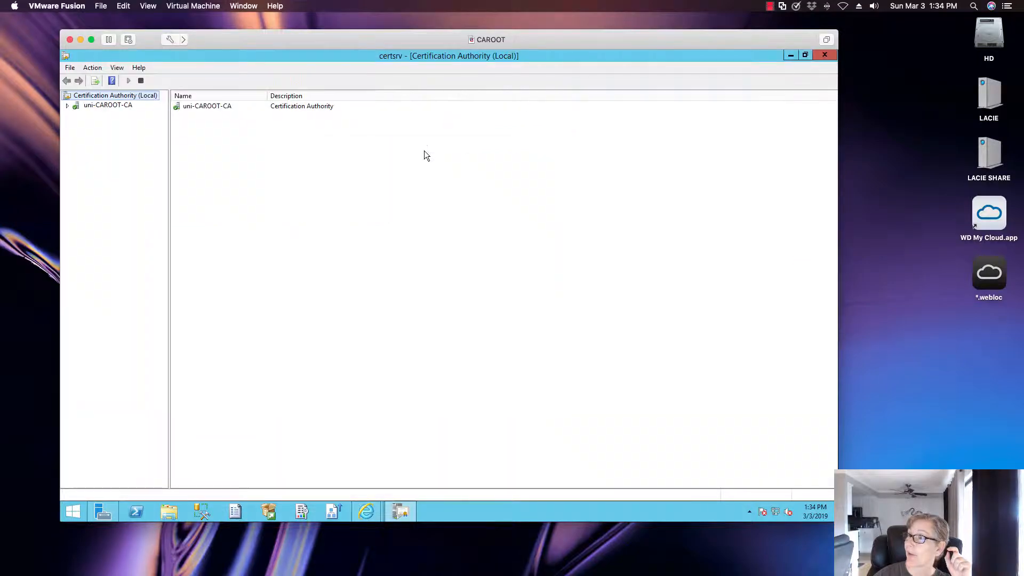
left_click(66, 106)
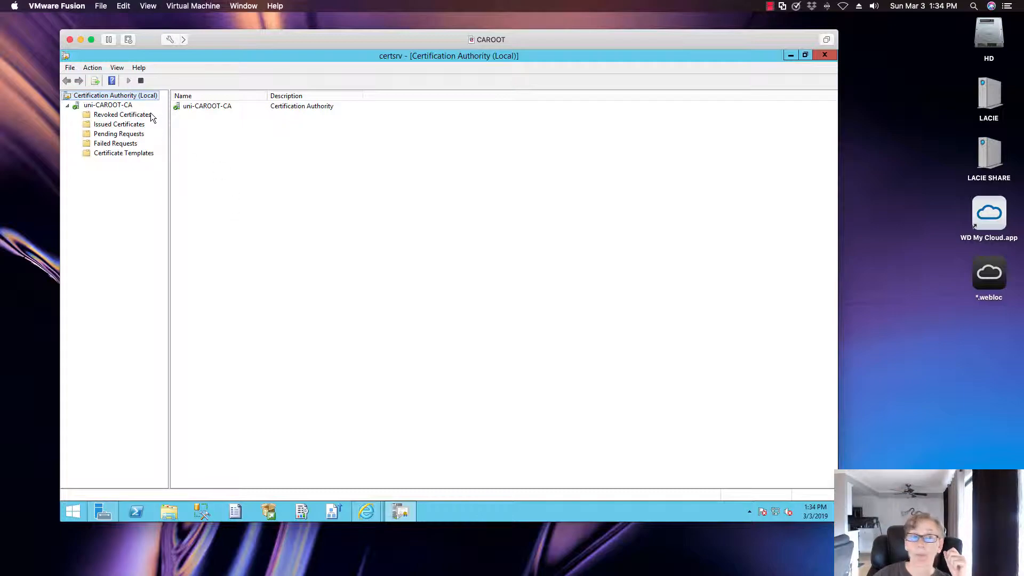
left_click(122, 105)
right_click(122, 105)
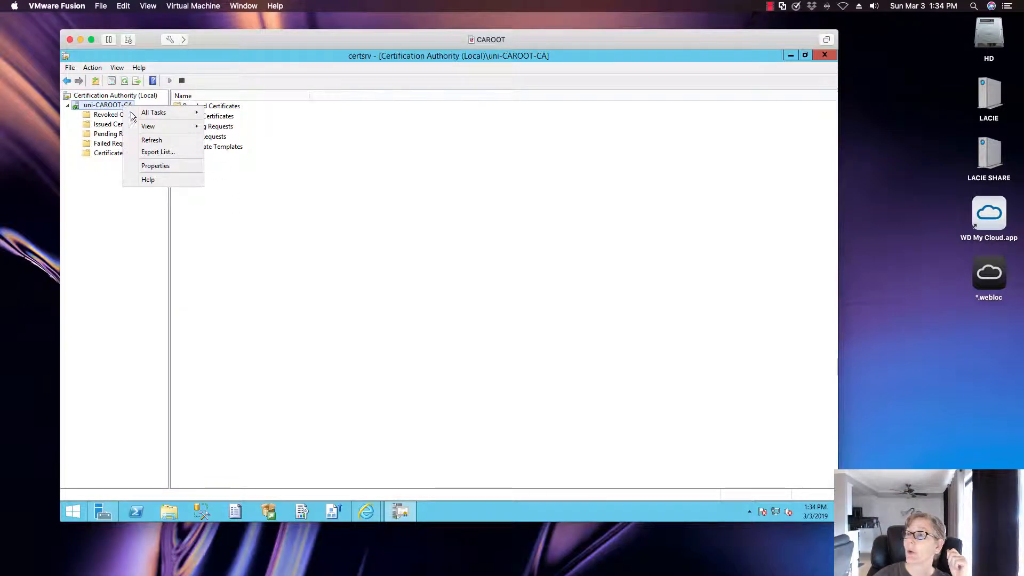
left_click(145, 166)
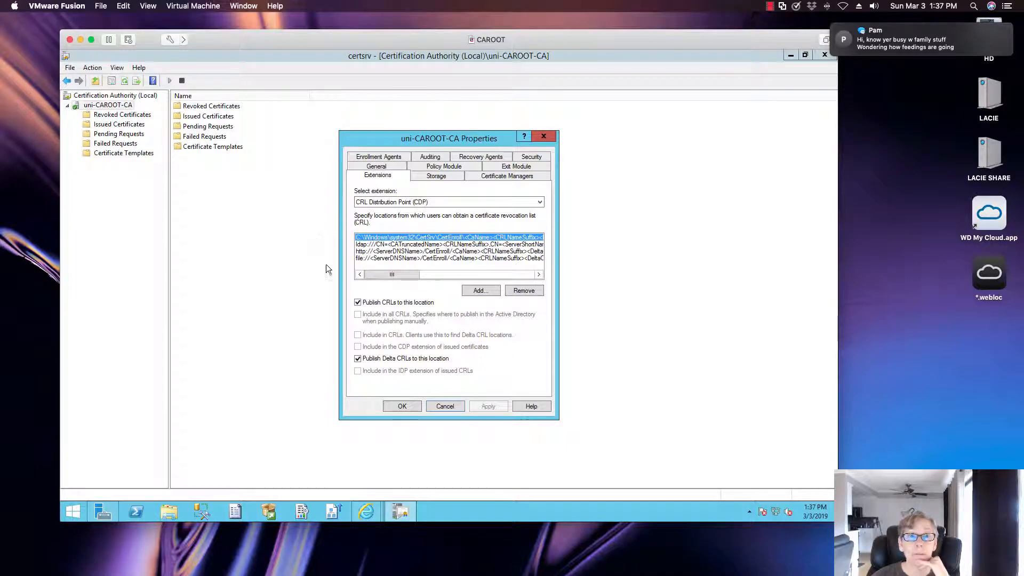
left_click(395, 252)
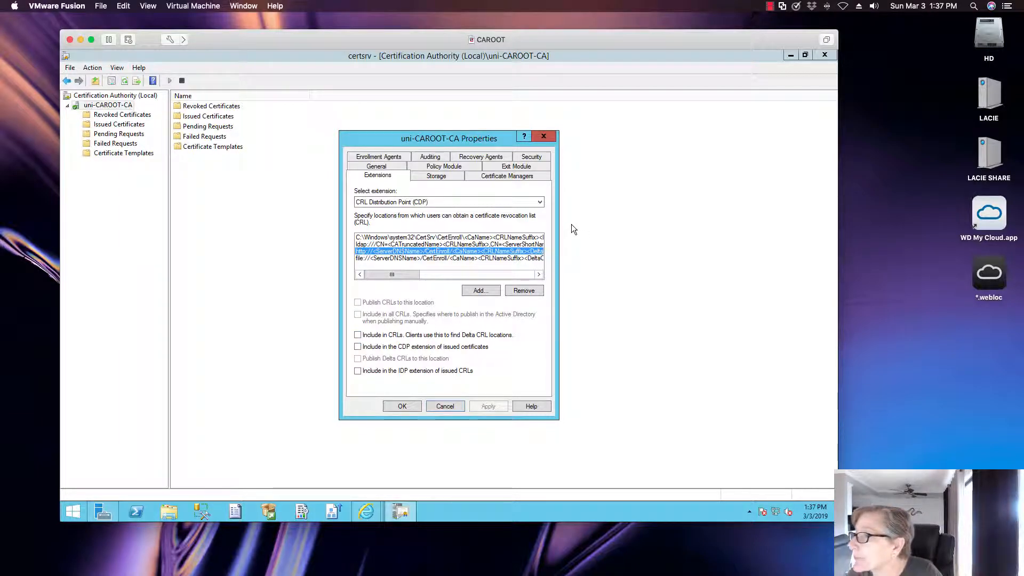
- Include the http Authority Information Access location in the AIA extension of issued certificates and the OCSP extension, and apply the change
left_click(540, 201)
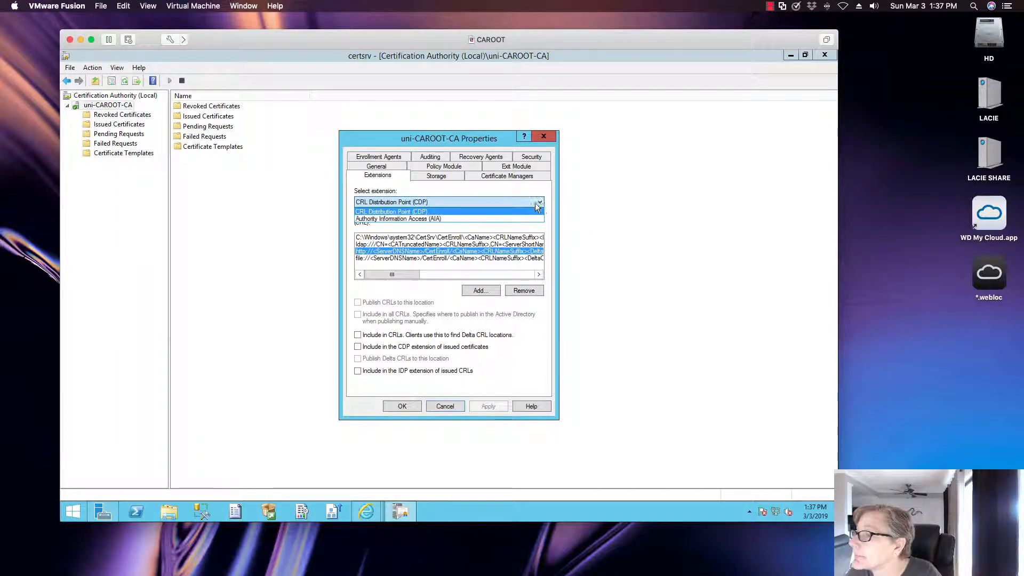
left_click(497, 219)
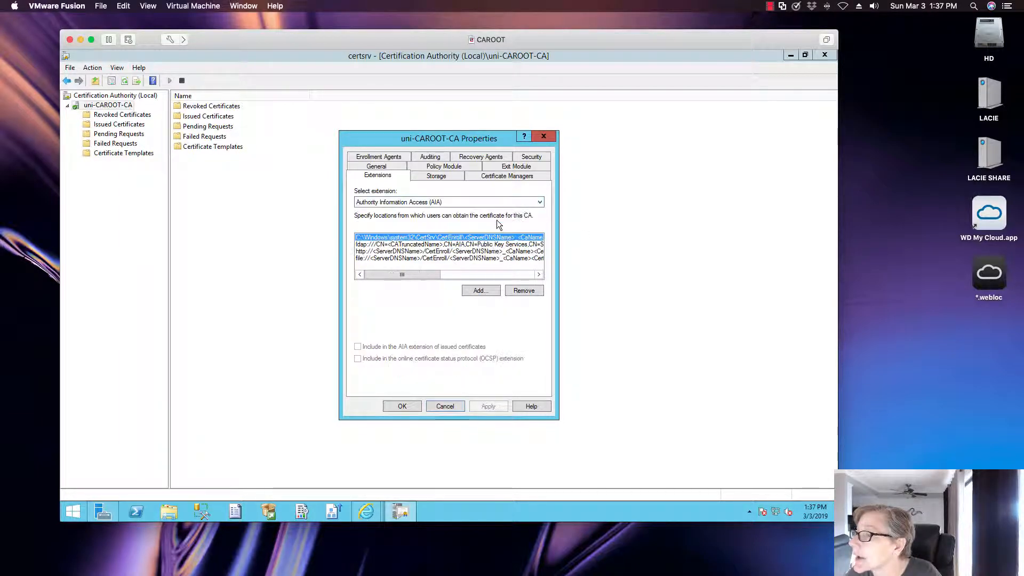
left_click(423, 244)
left_click(410, 252)
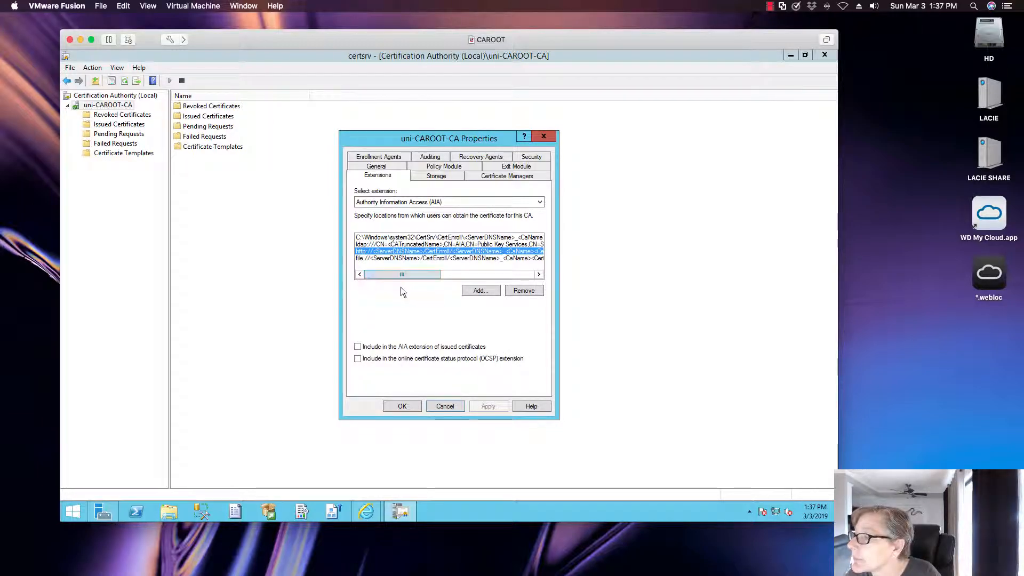
left_click(358, 346)
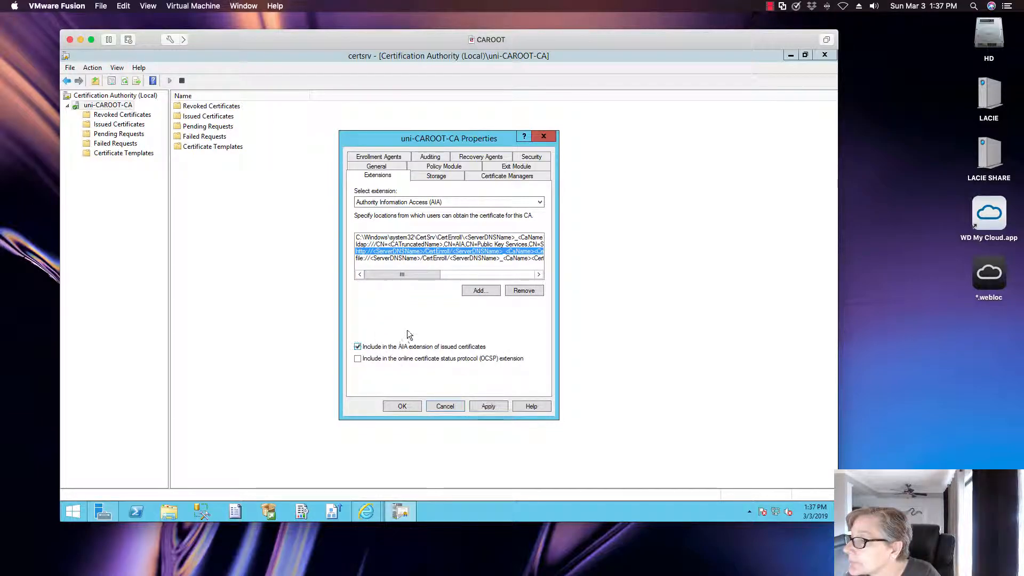
left_click(358, 359)
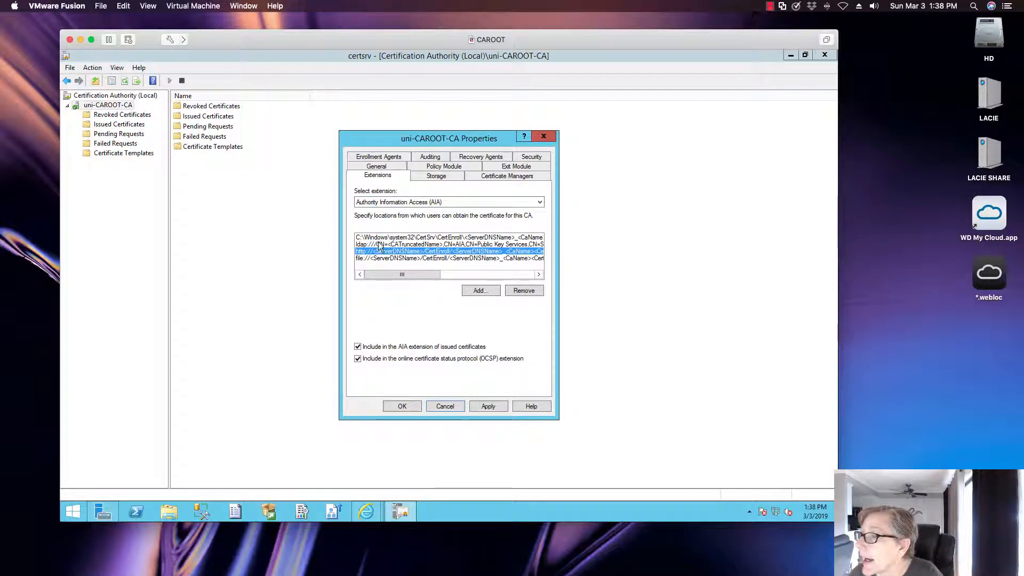
left_click(494, 404)
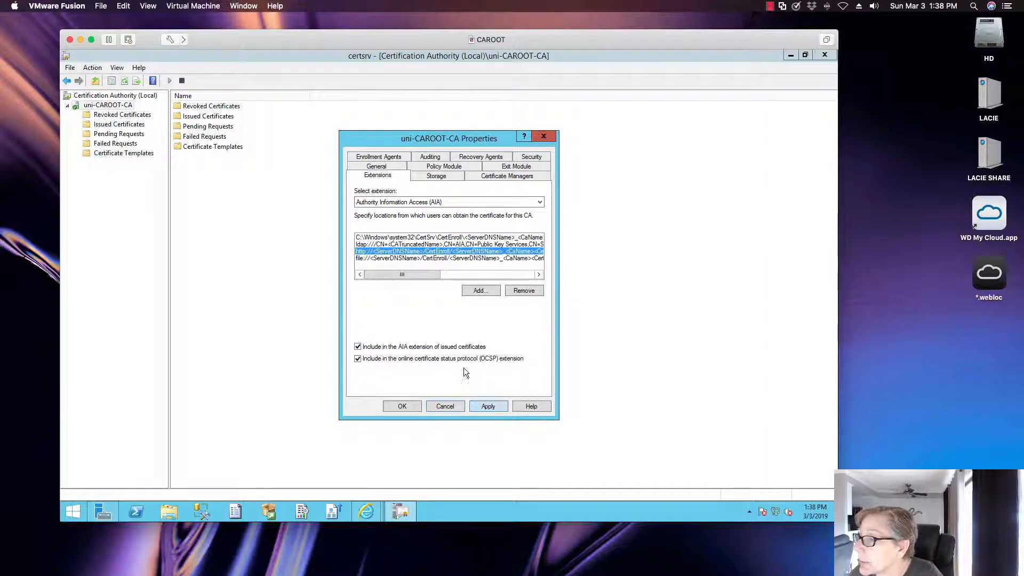
left_click(501, 323)
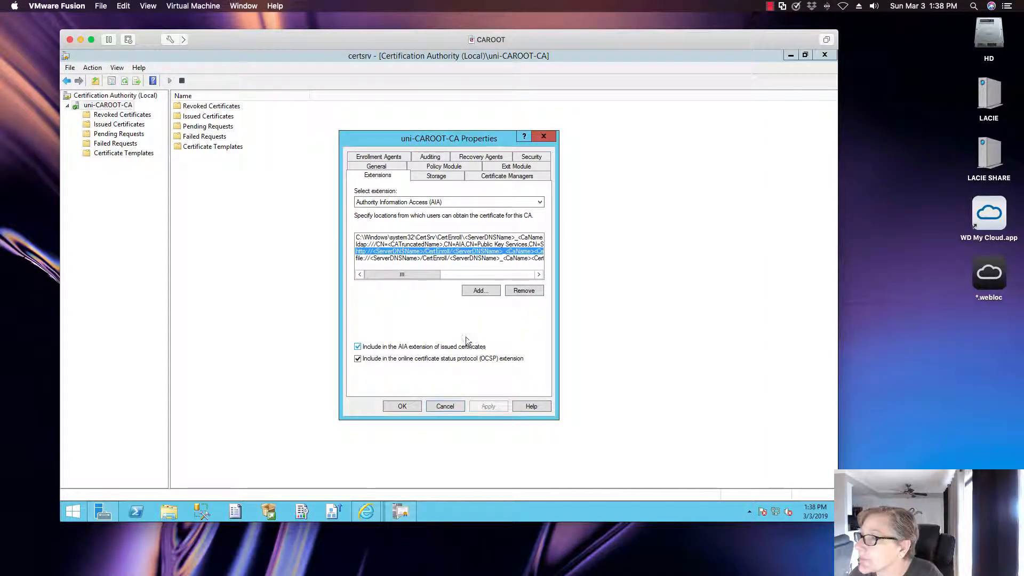
- Include the http CRL Distribution Point location in CRLs, issued certificates' CDP extension and issued CRLs' IDP extension, then apply and restart Certificate Services
left_click(525, 203)
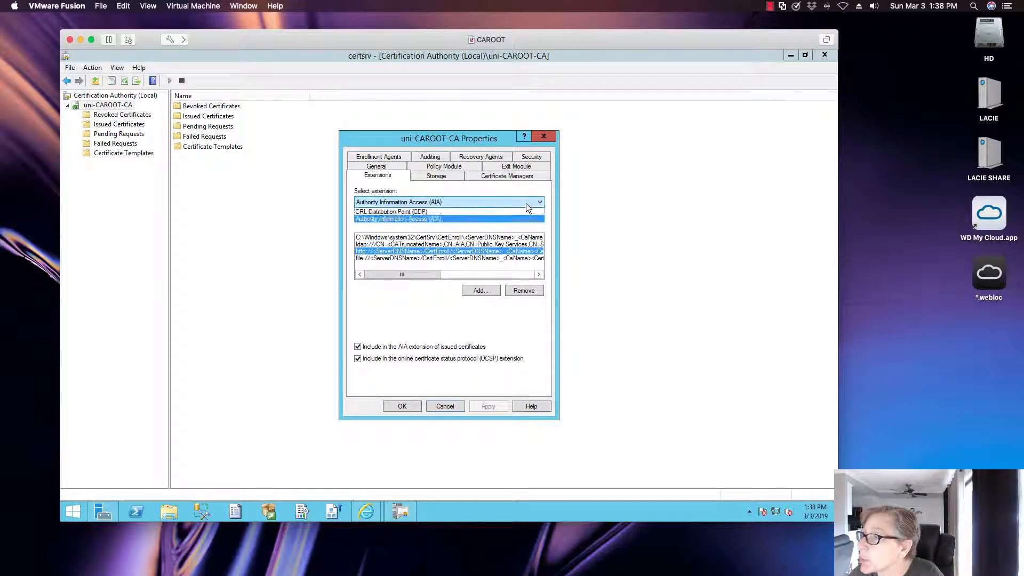
left_click(454, 211)
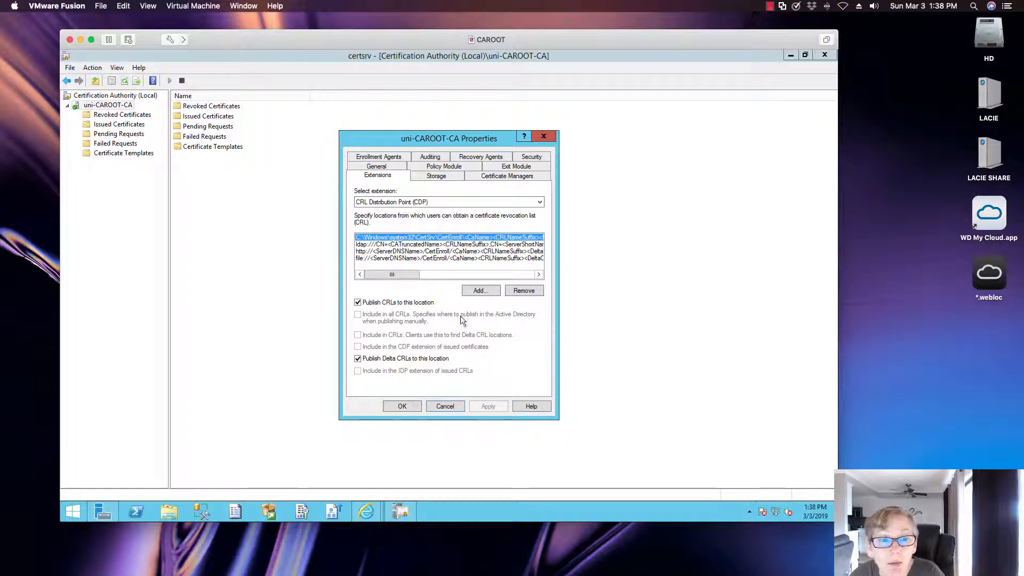
left_click(424, 252)
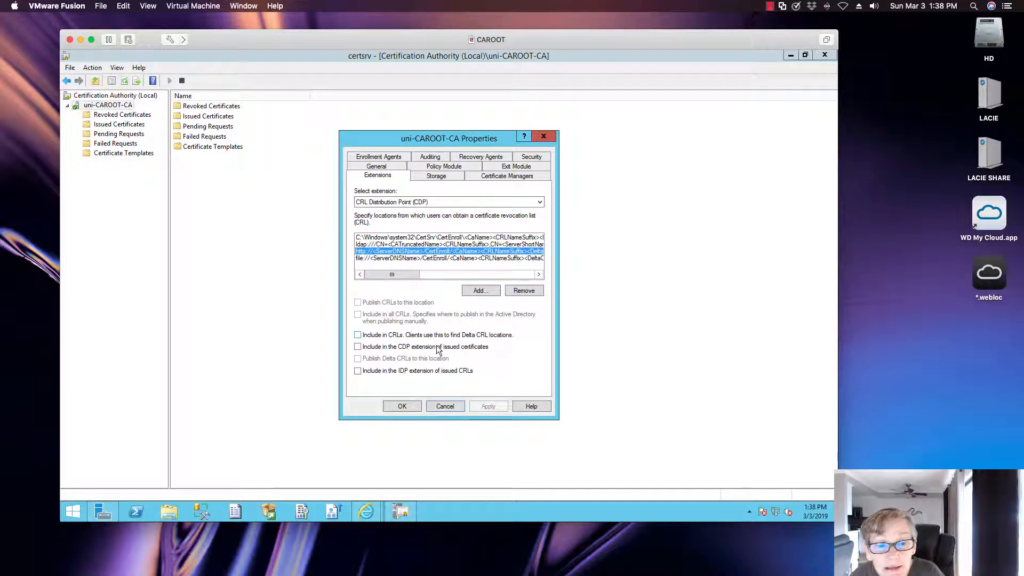
left_click(358, 335)
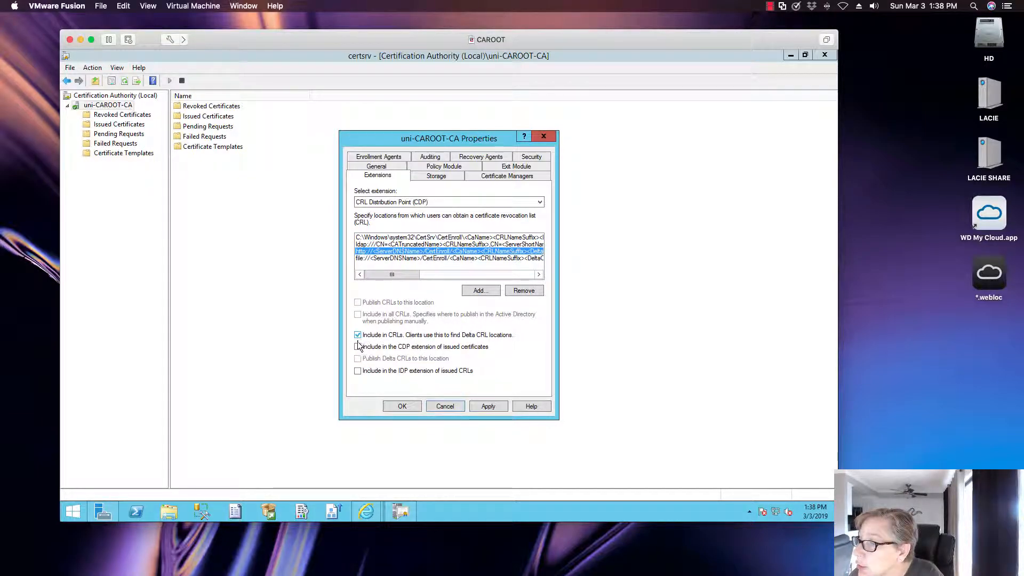
left_click(357, 347)
left_click(358, 371)
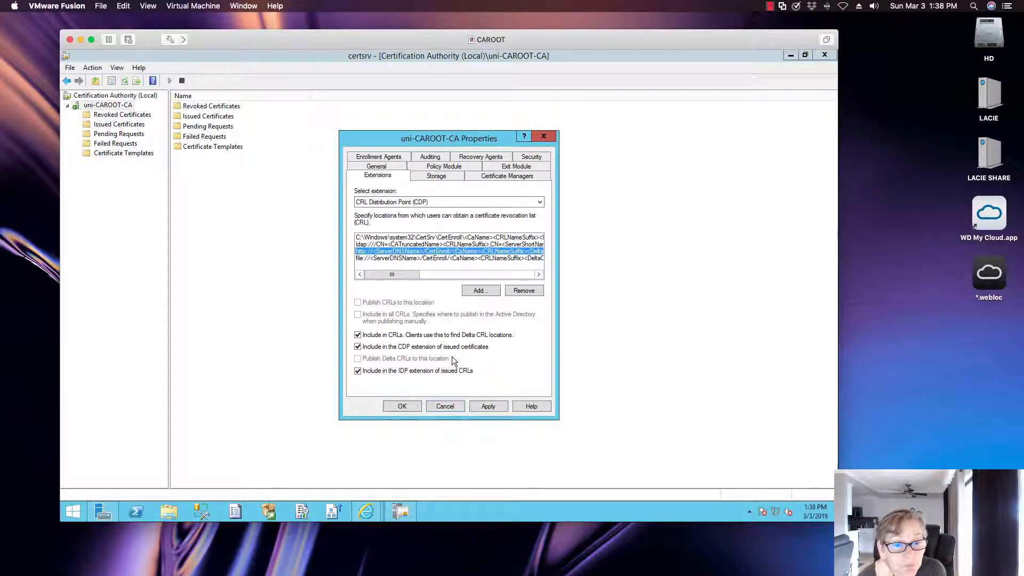
left_click(494, 406)
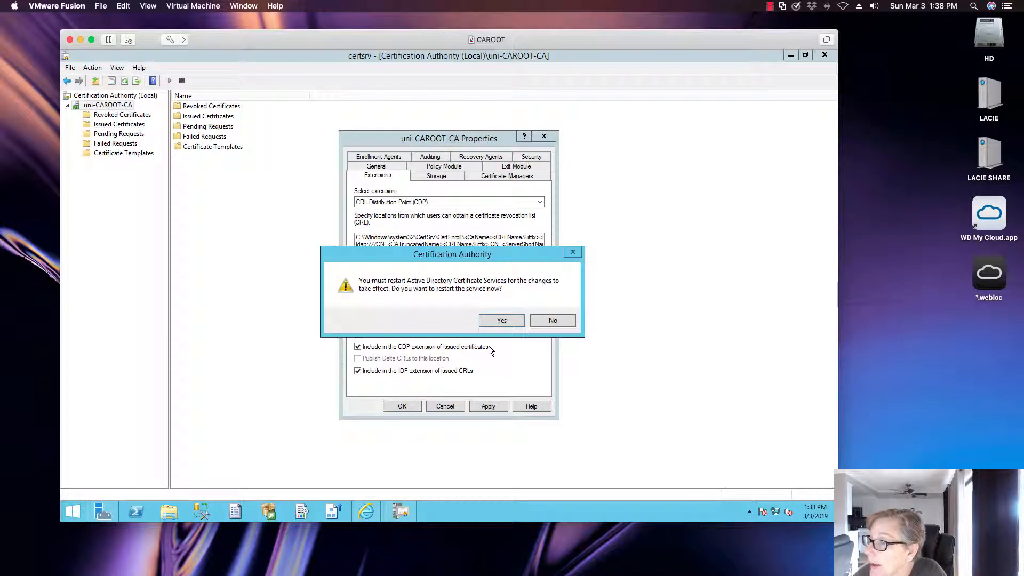
left_click(501, 322)
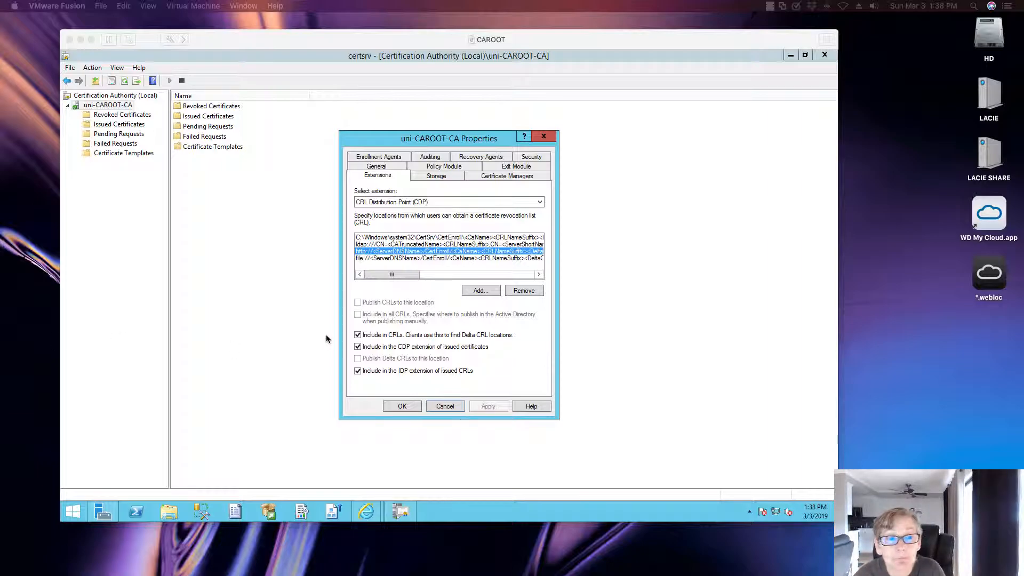
- Review the request handling properties of the CA's policy module, then close the CA properties and the Certification Authority console
left_click(456, 167)
left_click(448, 167)
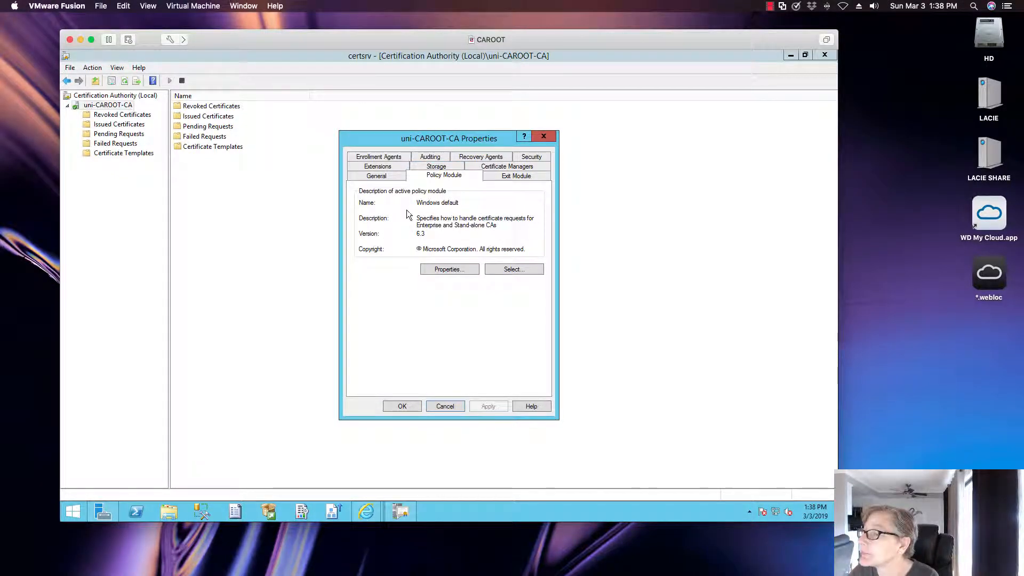
left_click(455, 268)
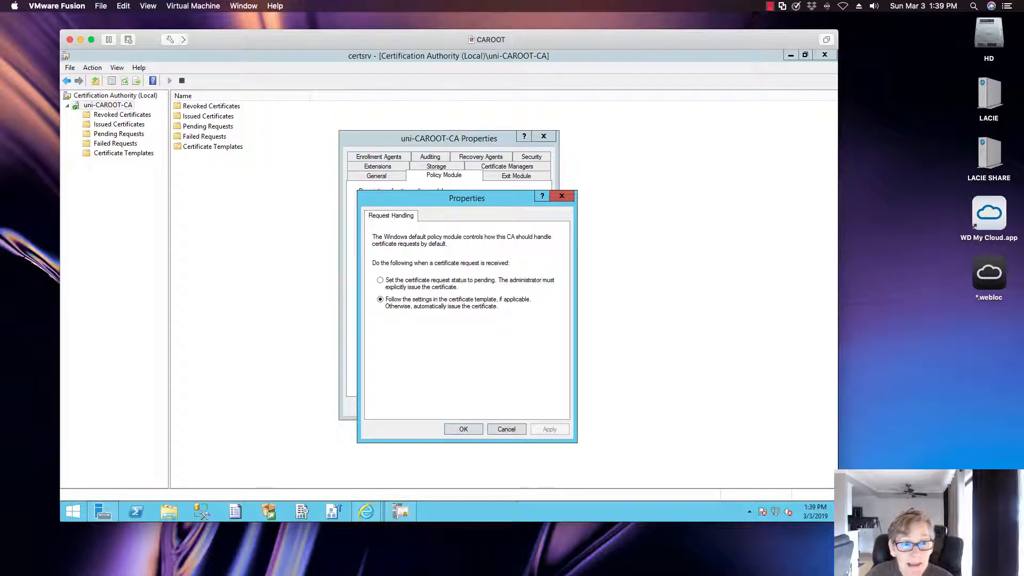
left_click(458, 428)
left_click(401, 408)
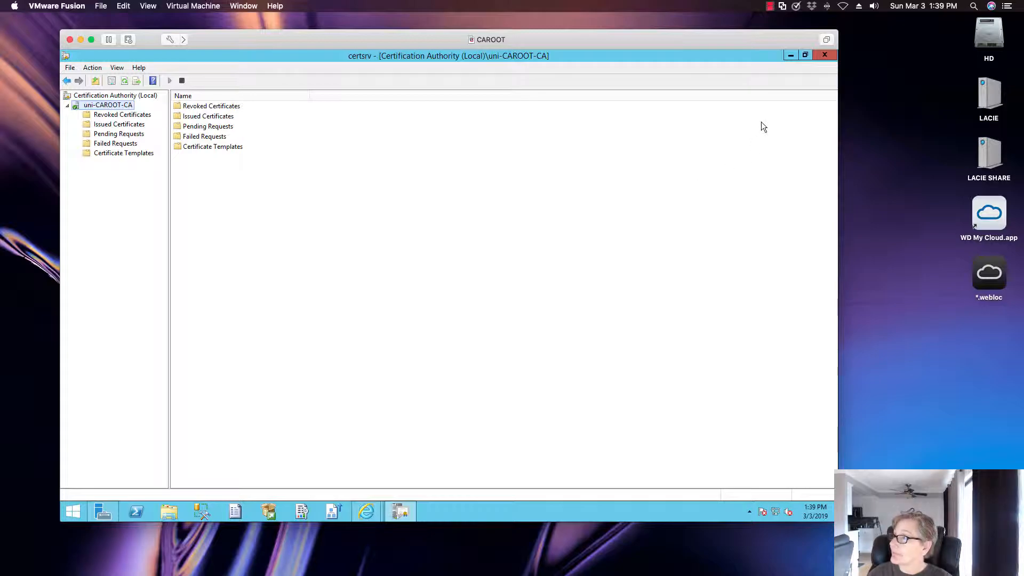
left_click(821, 54)
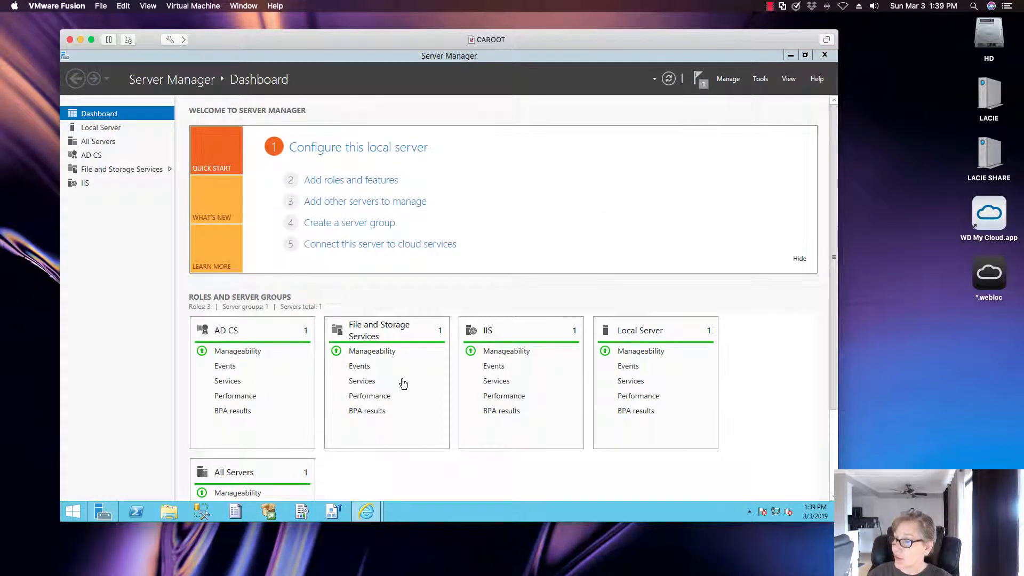
- Switch to the Certificate Services download page in Internet Explorer and add it to Favorites as Microsoft Active Directory Certificate Services
mouse_move(366, 512)
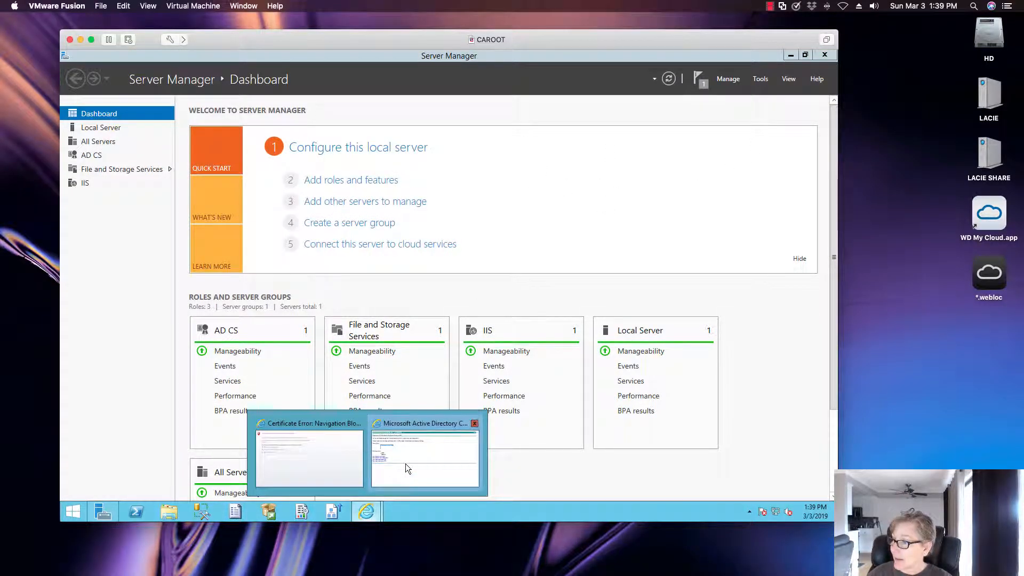
left_click(406, 463)
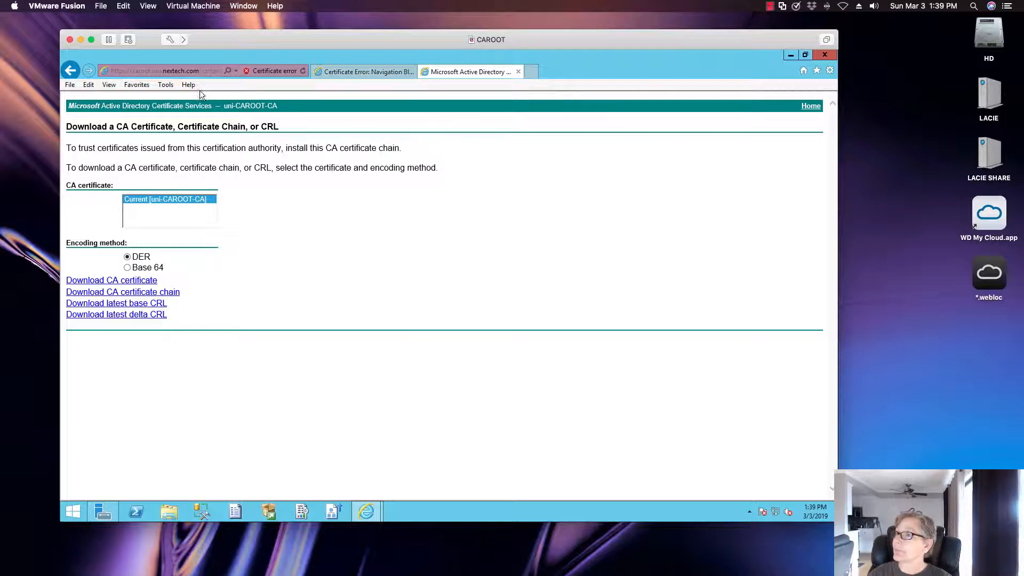
left_click(139, 84)
left_click(138, 96)
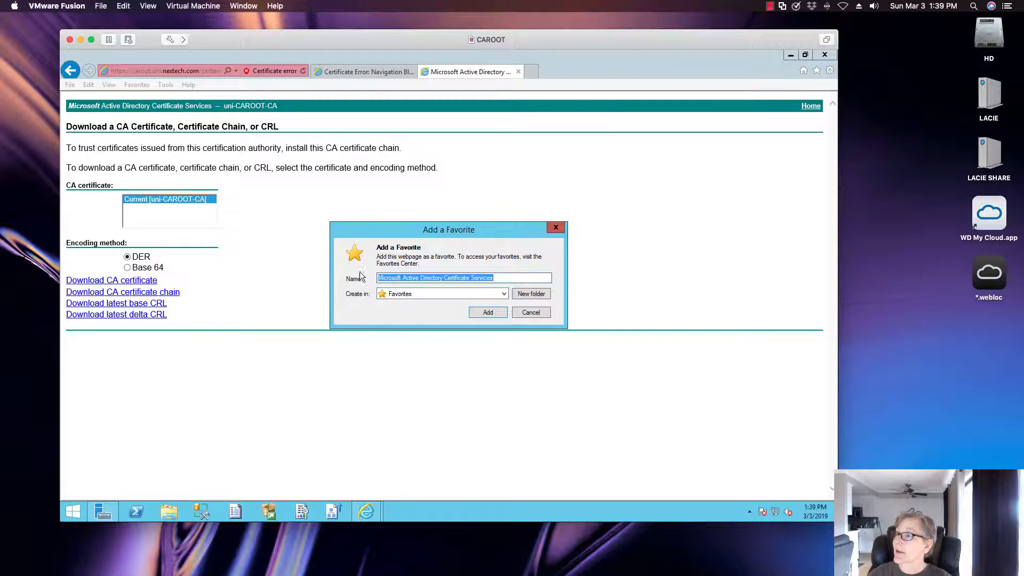
left_click(518, 278)
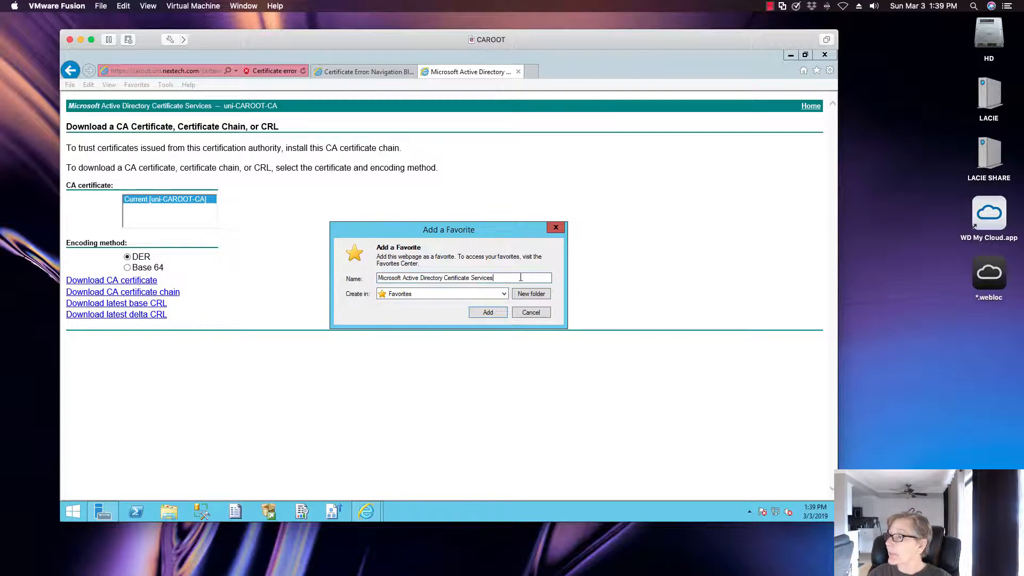
left_click(489, 312)
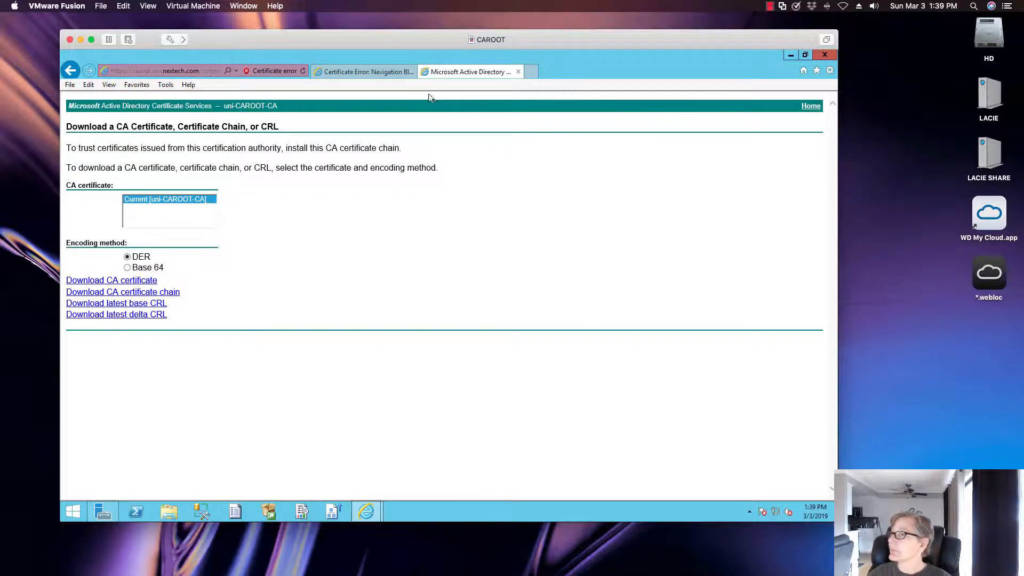
- Continue past the certificate warning to the https CertSrv site, accept the secure connection alert, and close all browser tabs
left_click(374, 72)
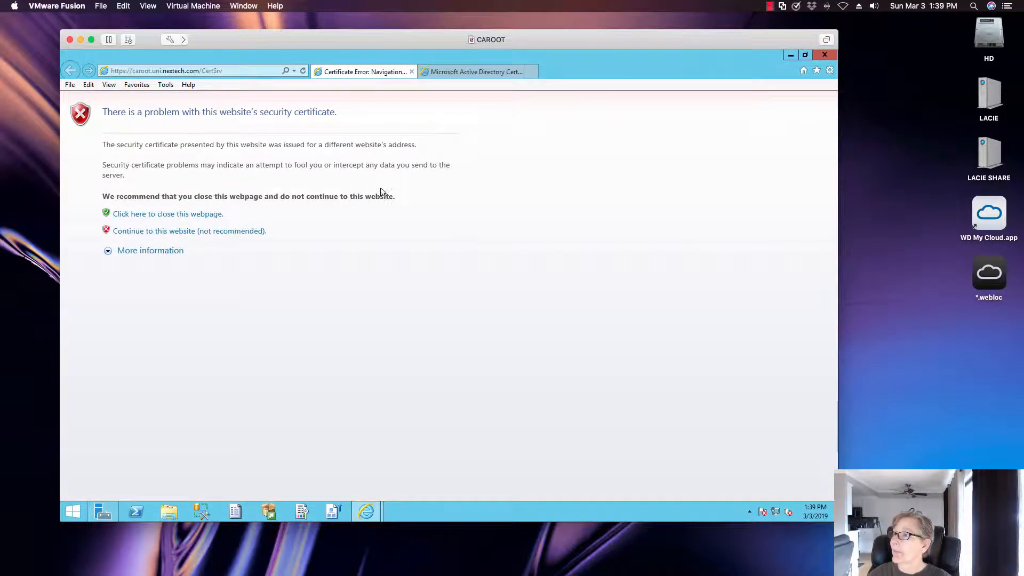
left_click(256, 231)
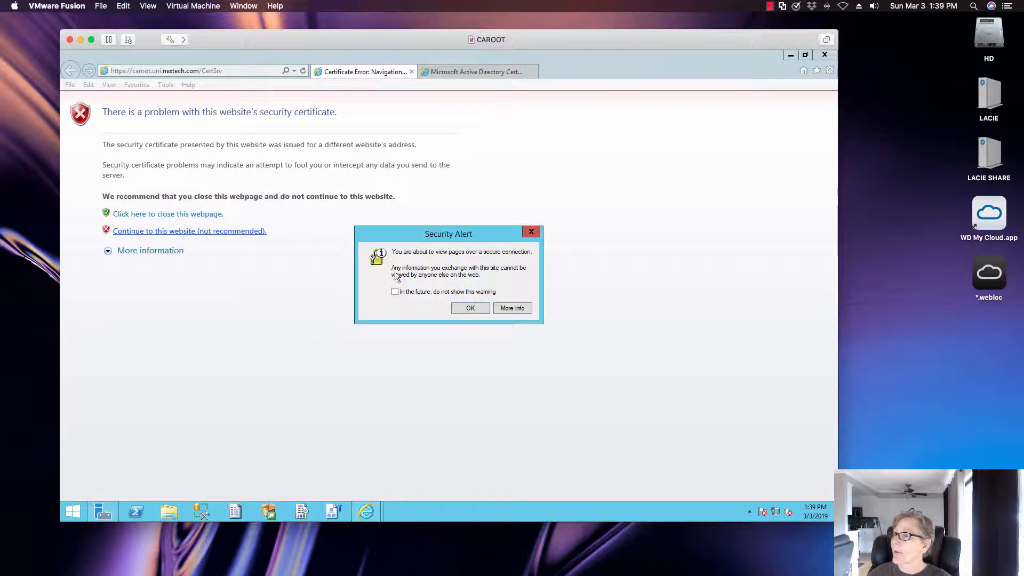
left_click(461, 311)
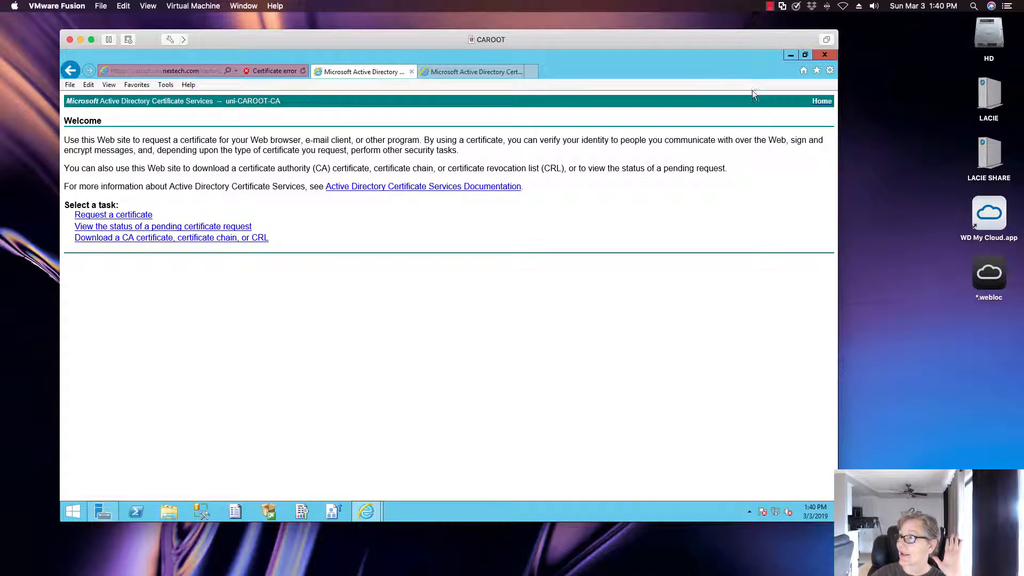
left_click(821, 56)
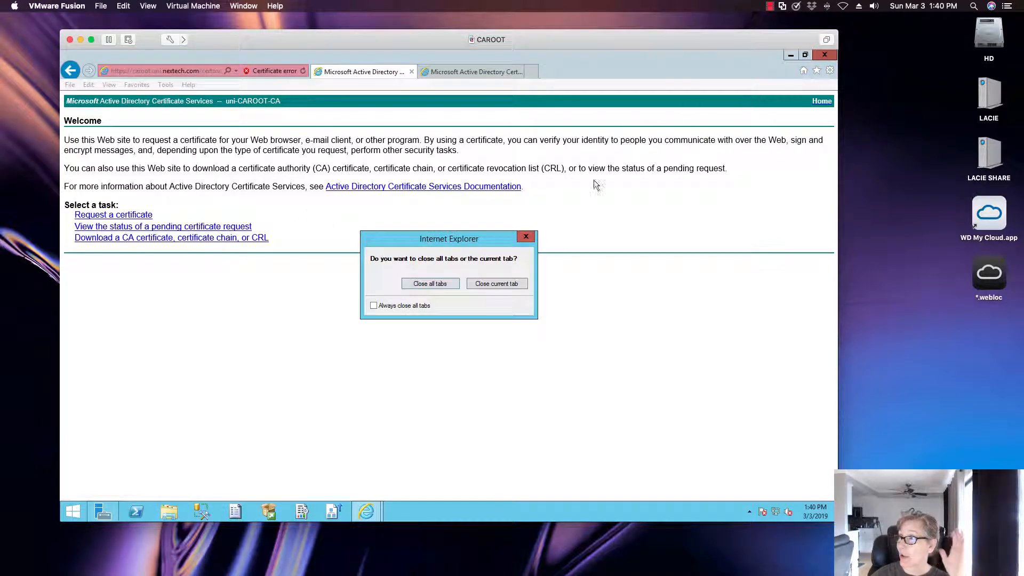
left_click(433, 285)
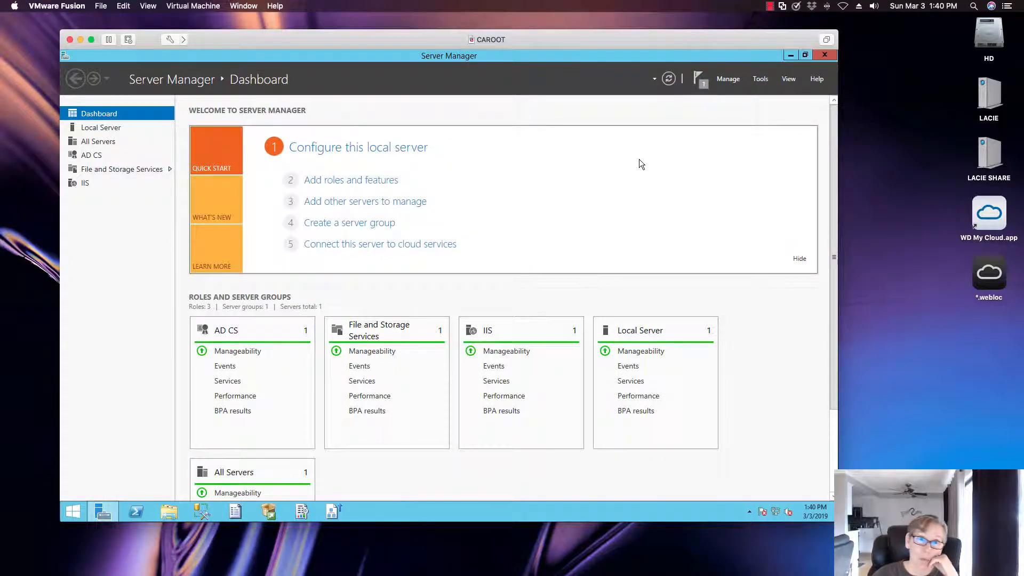